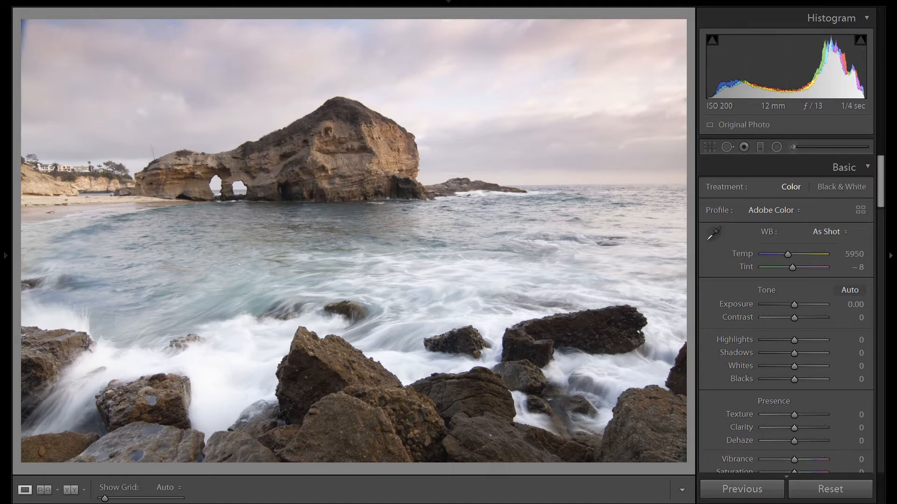
- Enable Constrain Crop in the Transform settings
scroll(825, 358, down, 15)
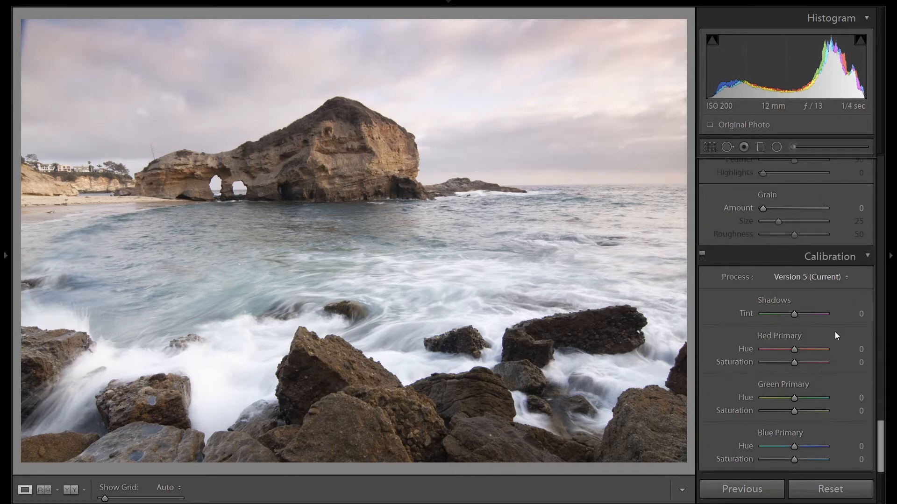
scroll(836, 327, up, 4)
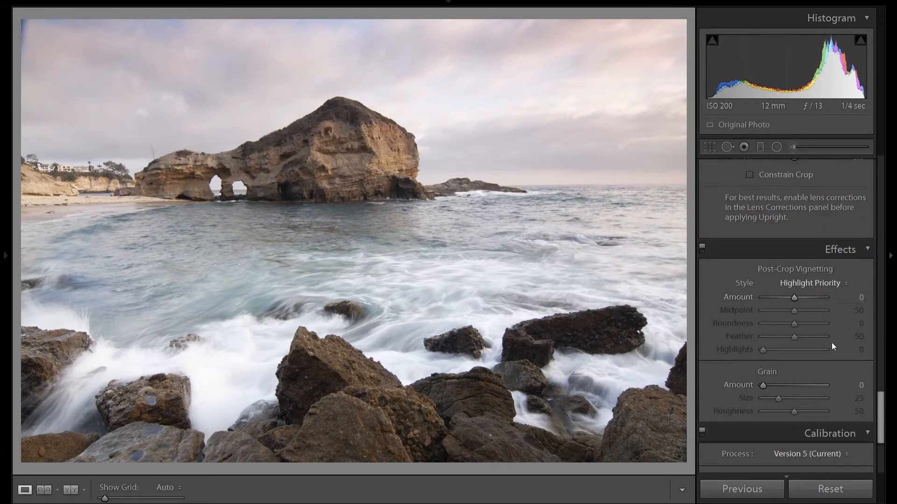
scroll(836, 350, up, 3)
scroll(840, 358, up, 2)
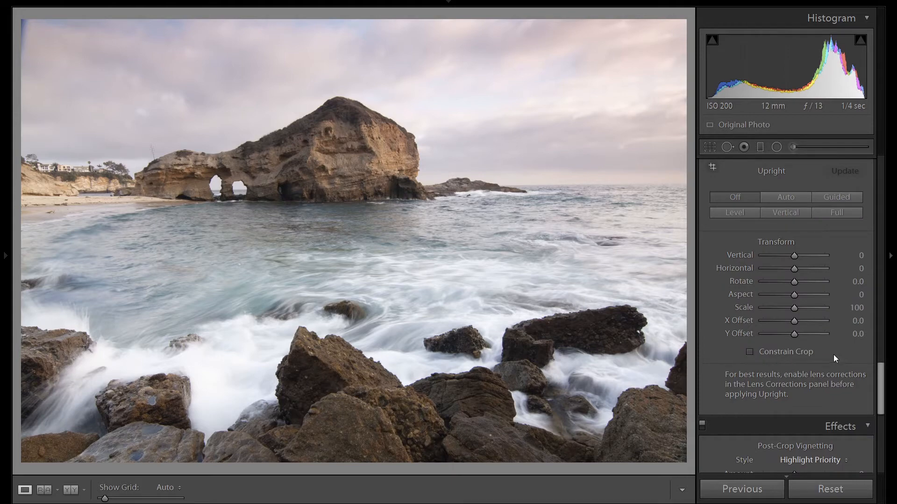
click(805, 354)
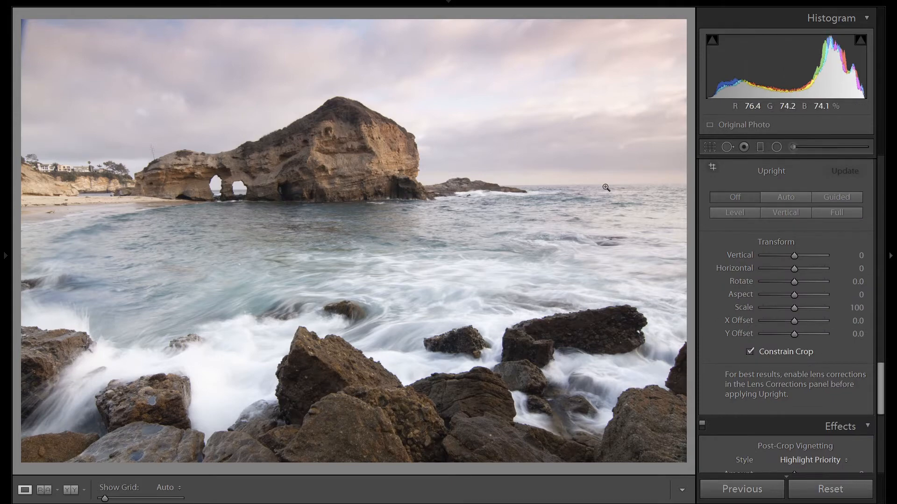
- Rotate the photo by +0.6 with the Transform settings to level the sea horizon
click(605, 186)
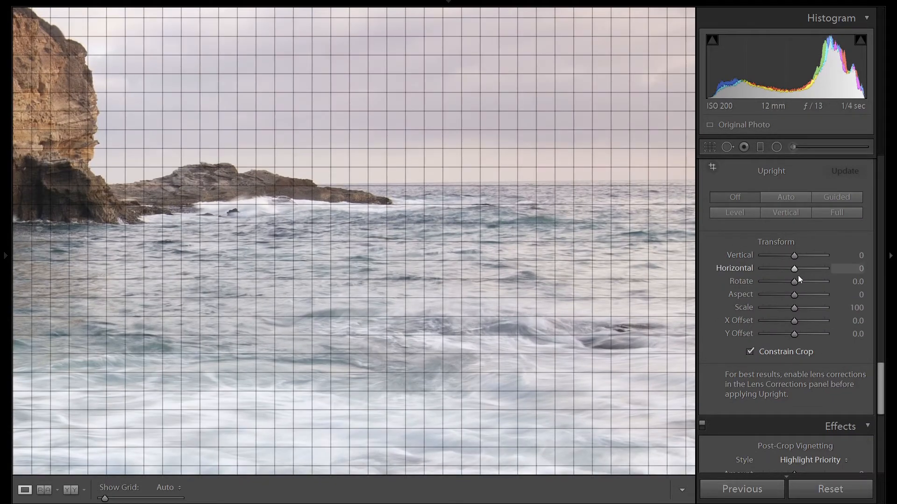
key(Up)
key(Up)
key(Up)
key(Up)
key(Up)
key(Up)
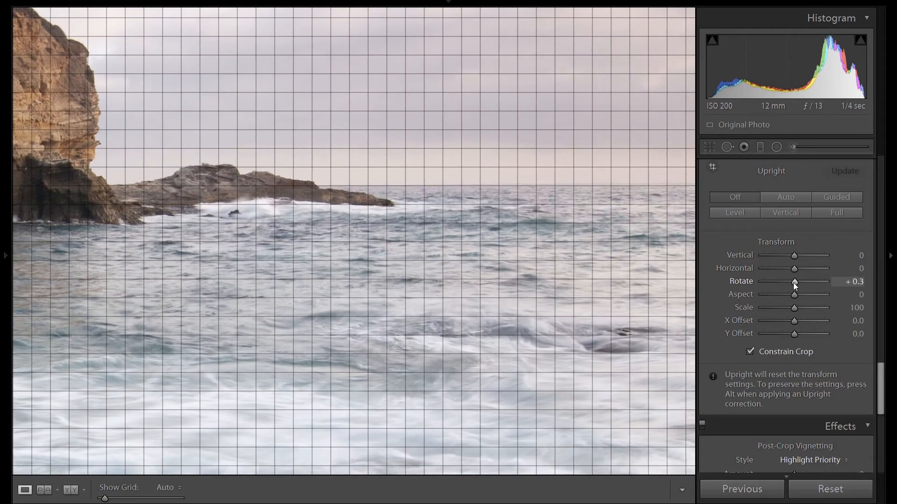
click(616, 213)
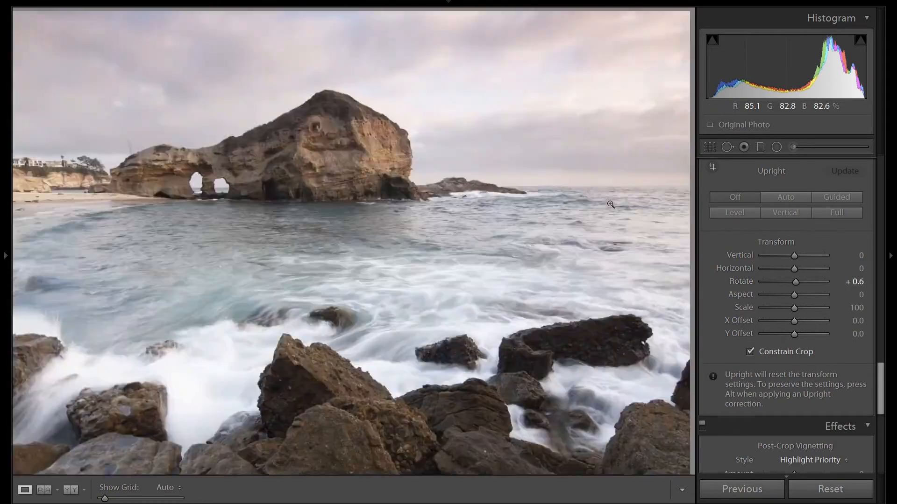
- Enable chromatic aberration removal and lens profile corrections for the photo
scroll(821, 331, up, 5)
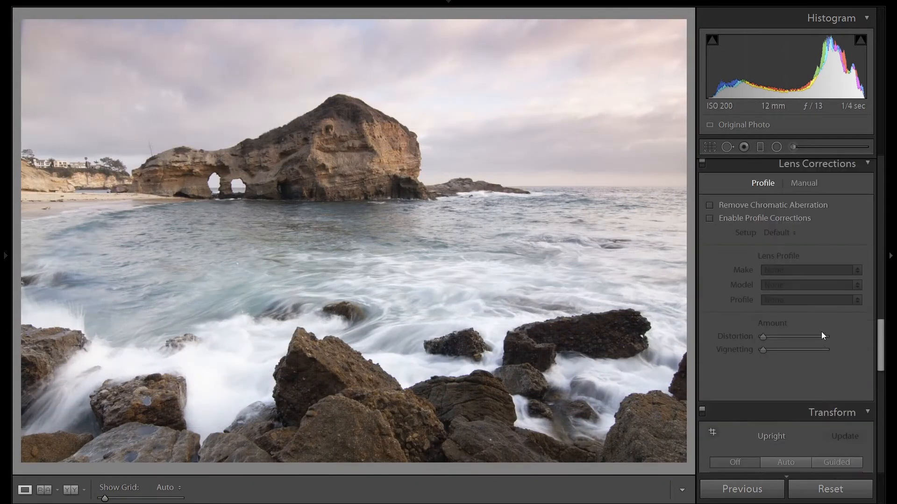
click(747, 204)
click(726, 221)
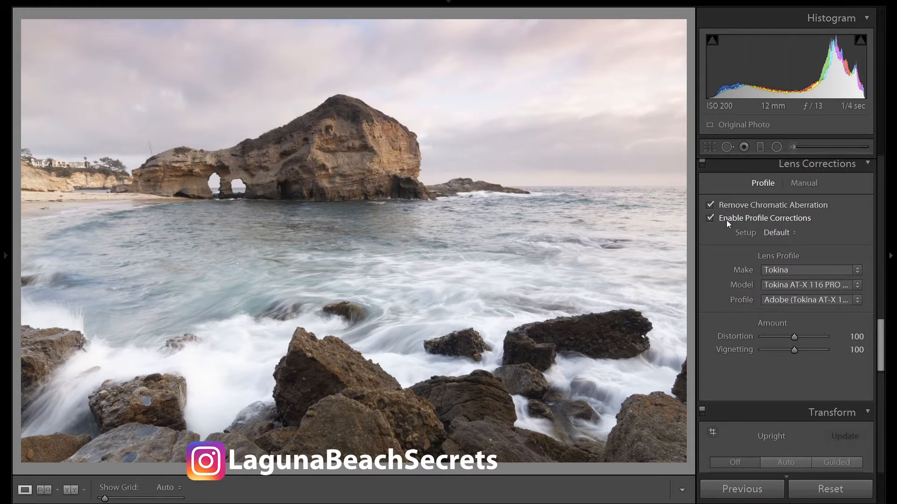
- Set the sharpening amount to 100 and the sharpening masking to 70
scroll(727, 220, up, 5)
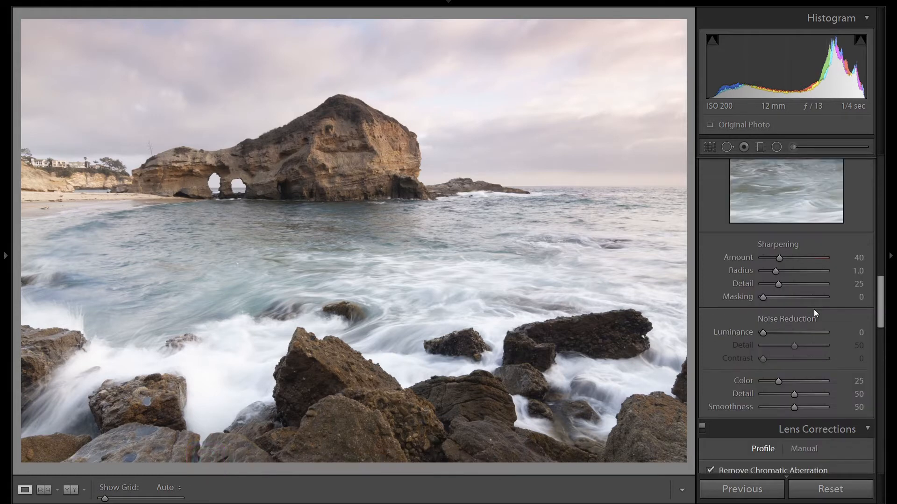
click(858, 257)
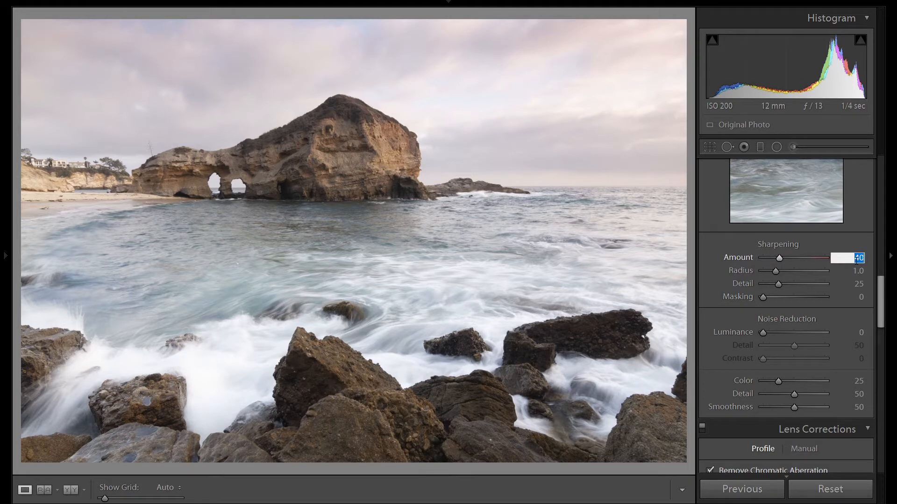
text(100)
key(Return)
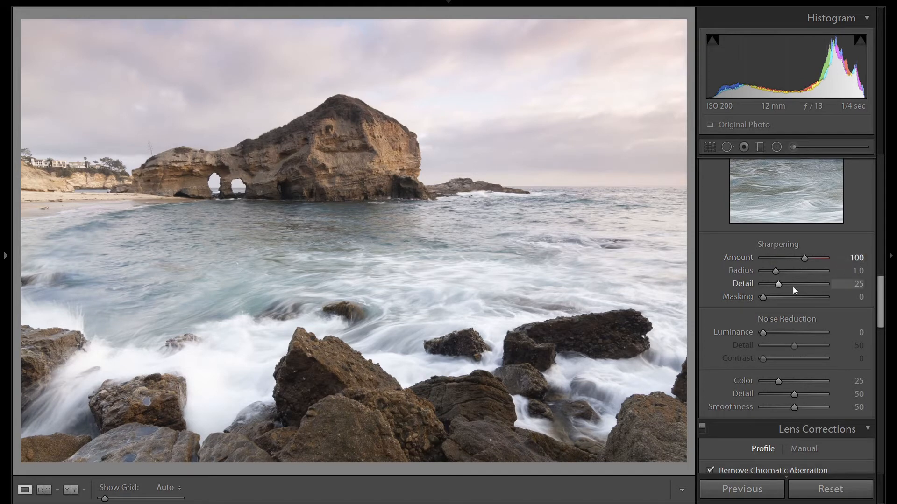
key(alt)
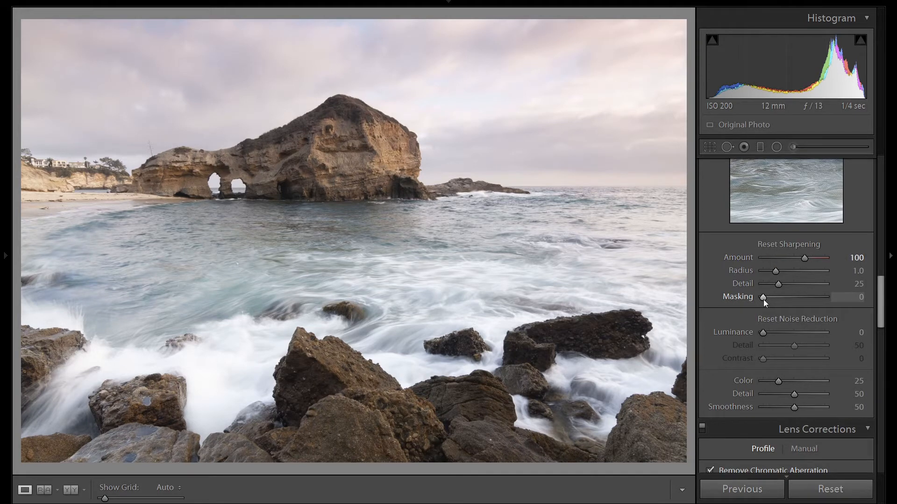
mouse_move(763, 299)
mouse_down()
mouse_move(782, 299)
mouse_move(763, 299)
mouse_up()
- Lower the photo's basic Highlights to -100
scroll(824, 357, up, 4)
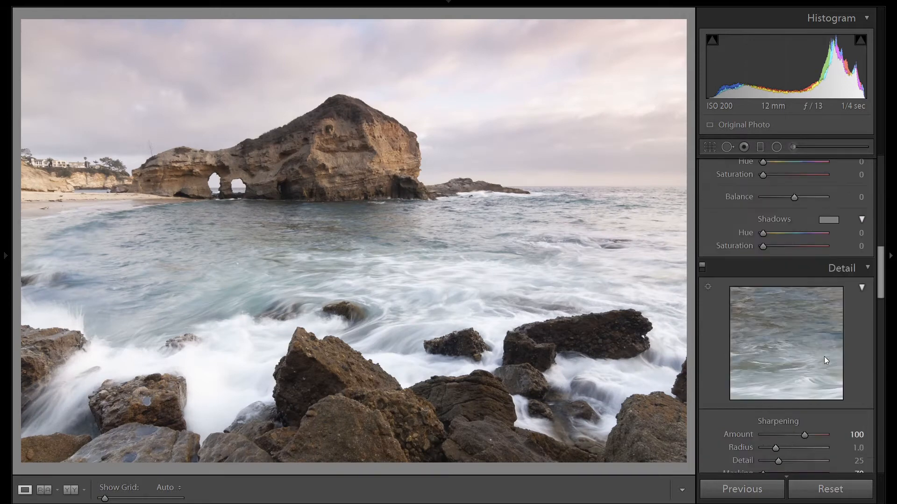
scroll(824, 357, up, 4)
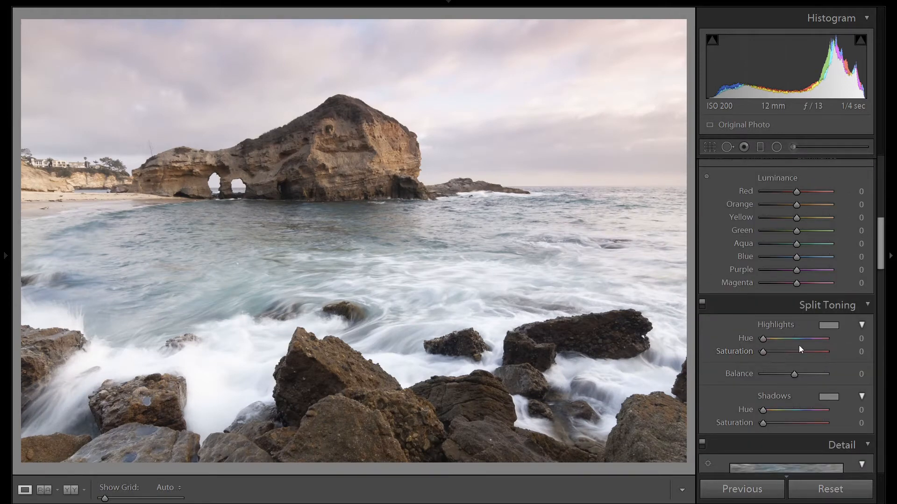
scroll(799, 346, up, 8)
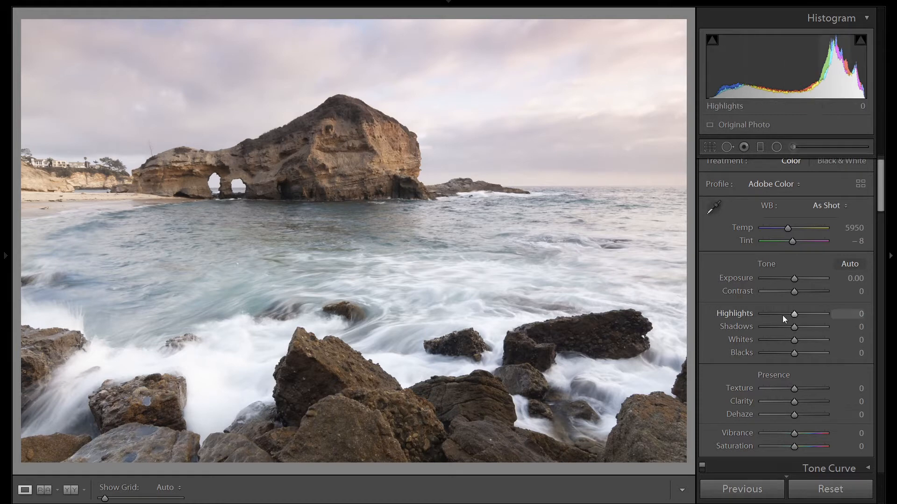
drag(778, 314, 757, 315)
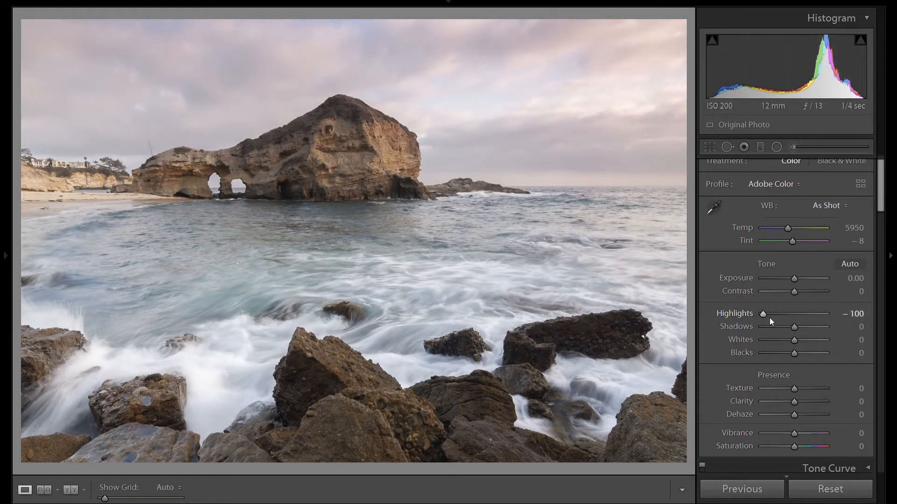
- Try stronger shadow lifts, settling the photo's basic Shadows at +20
key(Up)
key(Up)
key(Up)
key(Up)
key(Up)
key(Up)
key(Up)
key(Up)
key(Up)
key(Up)
key(Up)
key(Up)
key(Up)
key(Up)
key(Up)
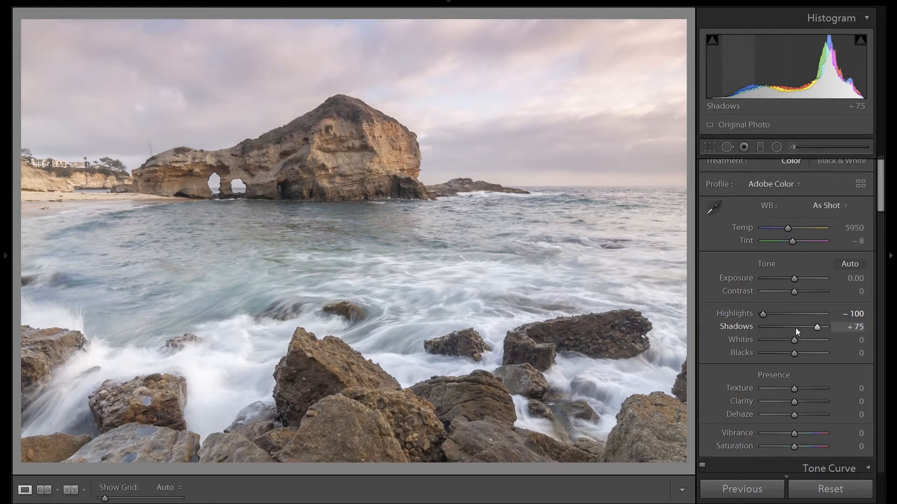
key(Down)
key(Down)
key(Down)
key(Down)
key(Down)
key(Down)
key(Down)
key(Down)
key(Down)
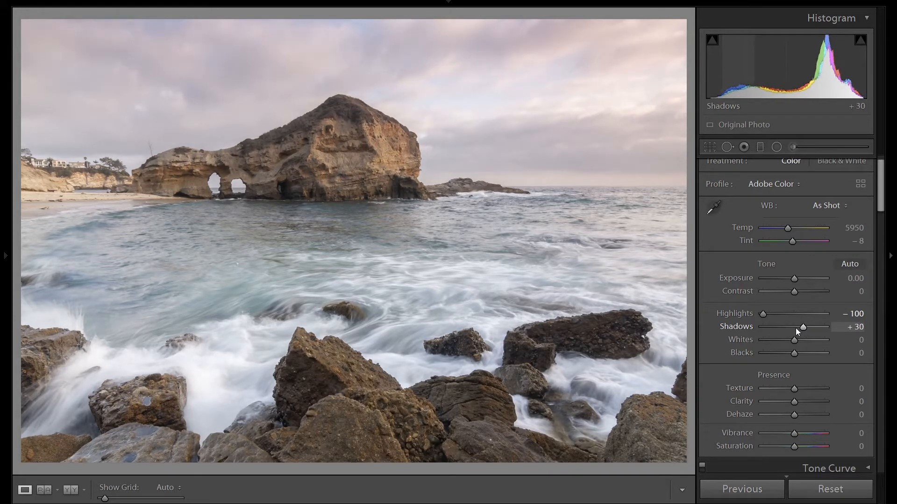
key(Down)
key(Down)
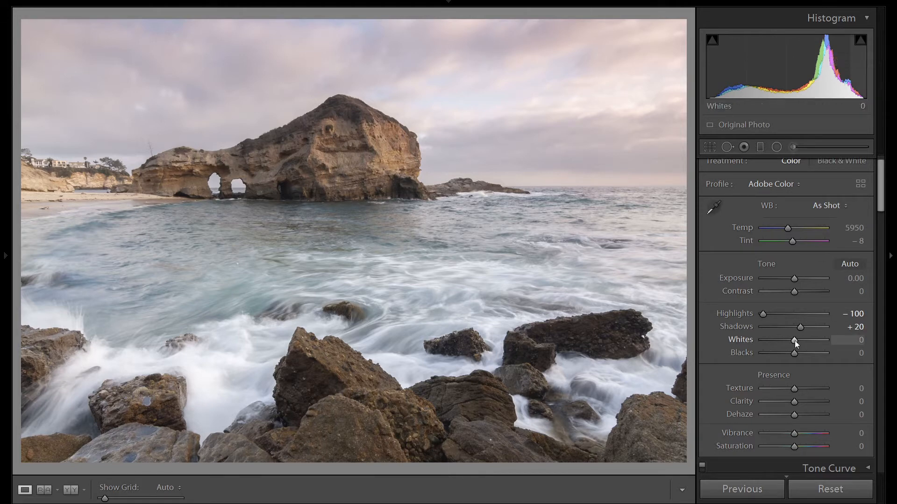
- Set the photo's basic Whites to +25 and Blacks to -25
scroll(794, 340, up, 7)
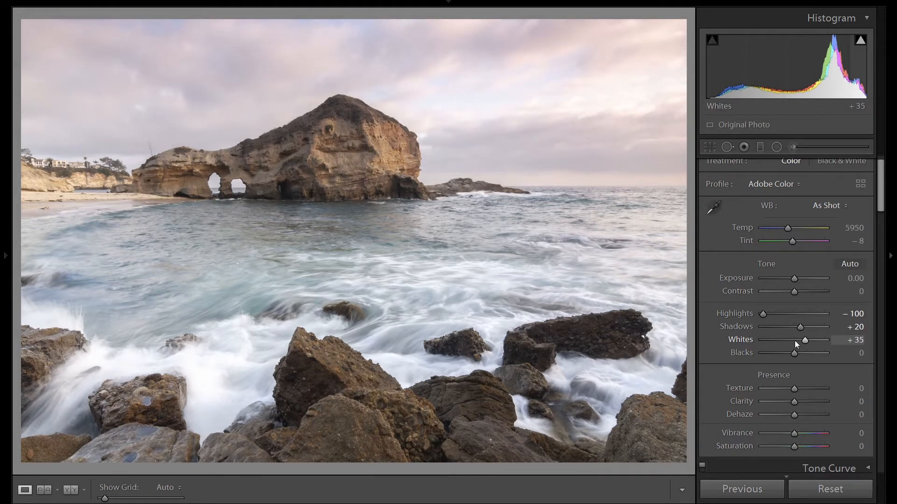
scroll(794, 340, down, 2)
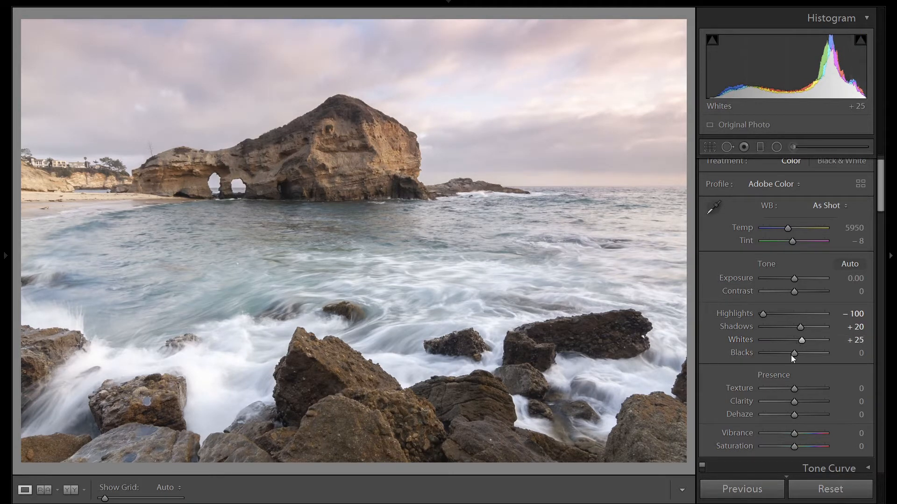
scroll(793, 354, down, 6)
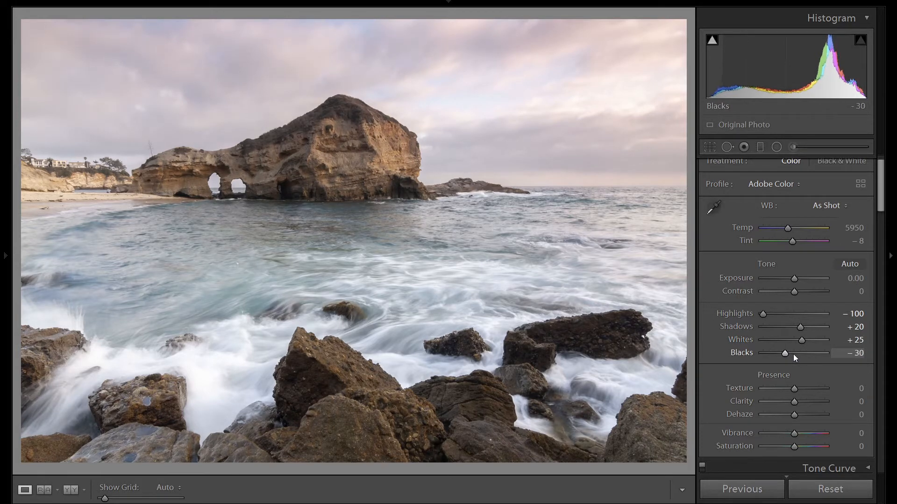
scroll(793, 354, up, 1)
- Add a level graduated filter covering the sky and fading out around the horizon, with its exposure at -0.80
click(760, 146)
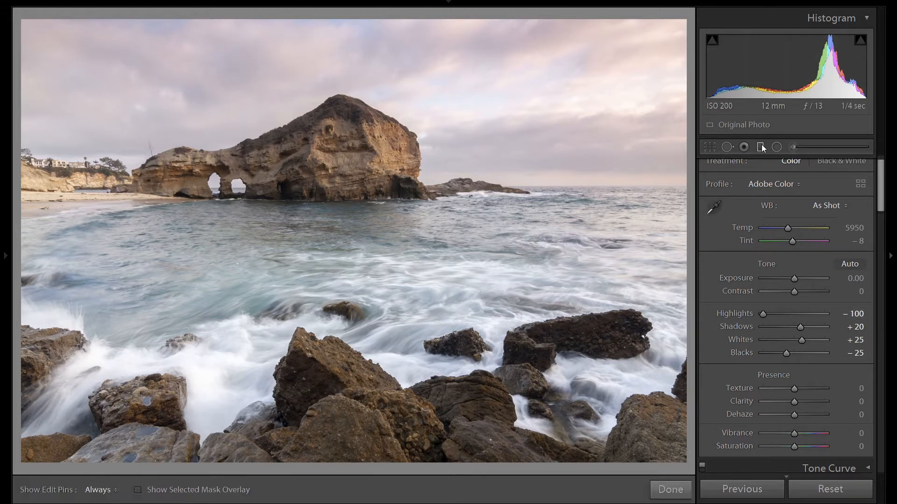
drag(548, 150, 543, 217)
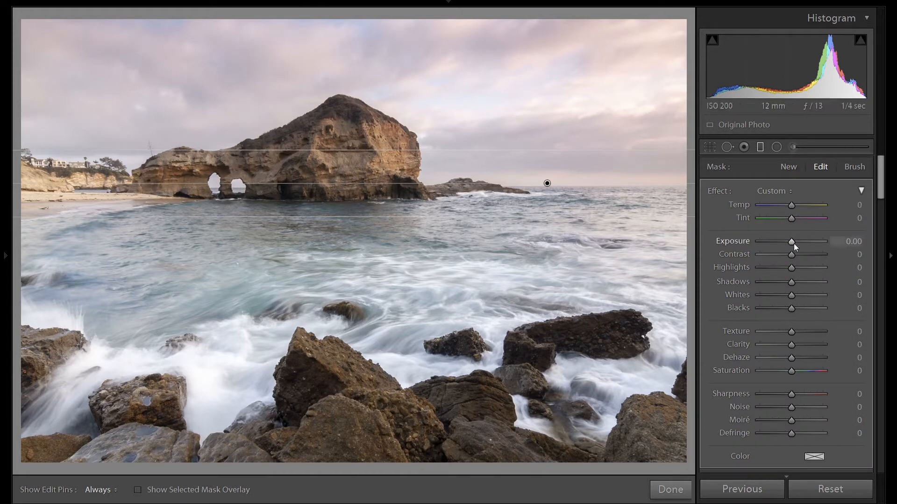
key(Down)
key(Down)
key(Down)
key(Down)
key(Down)
key(Down)
key(Down)
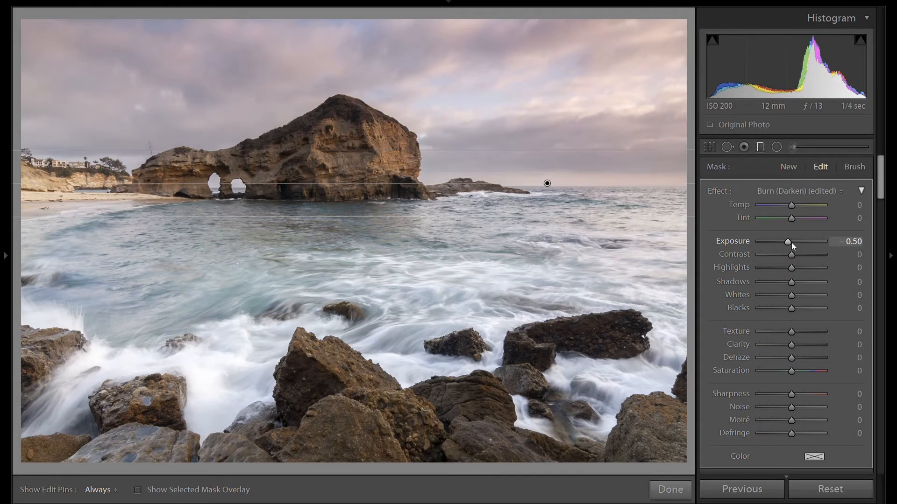
key(Down)
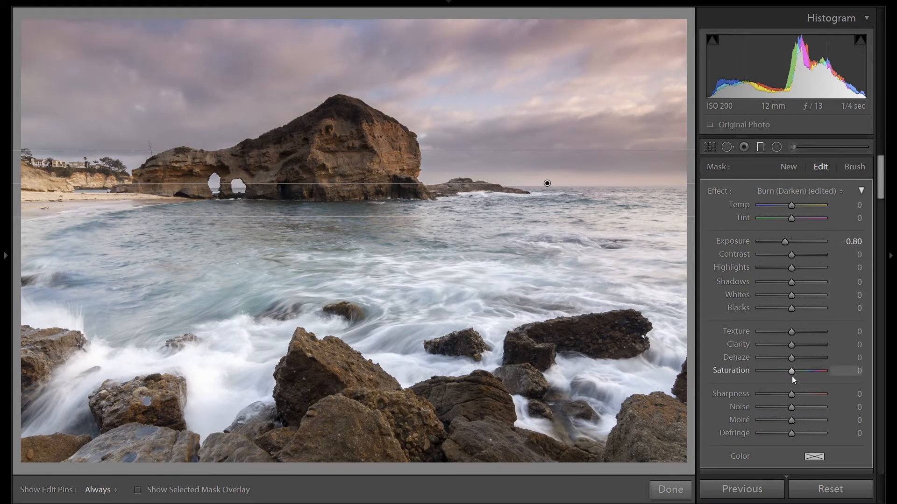
- Raise the sky graduated filter's saturation to 60
key(Up)
key(Up)
key(Up)
key(Up)
key(Up)
key(Up)
key(Up)
key(Up)
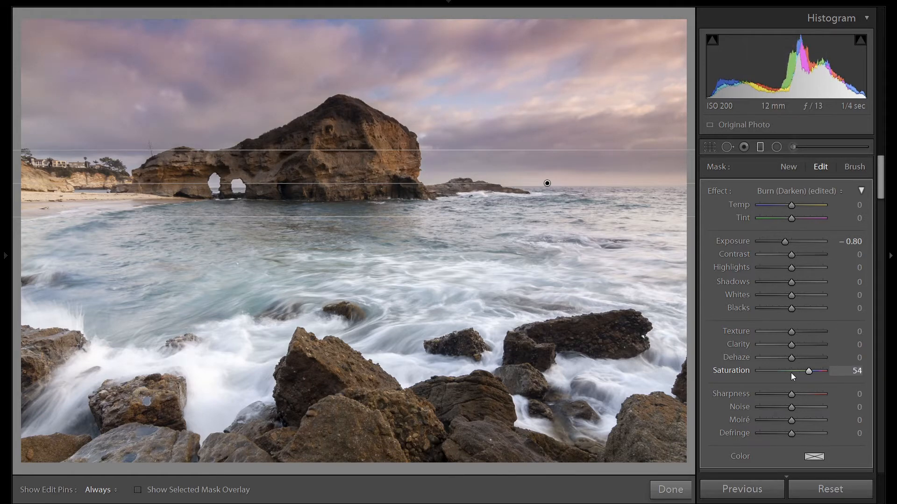
key(Up)
key(Up)
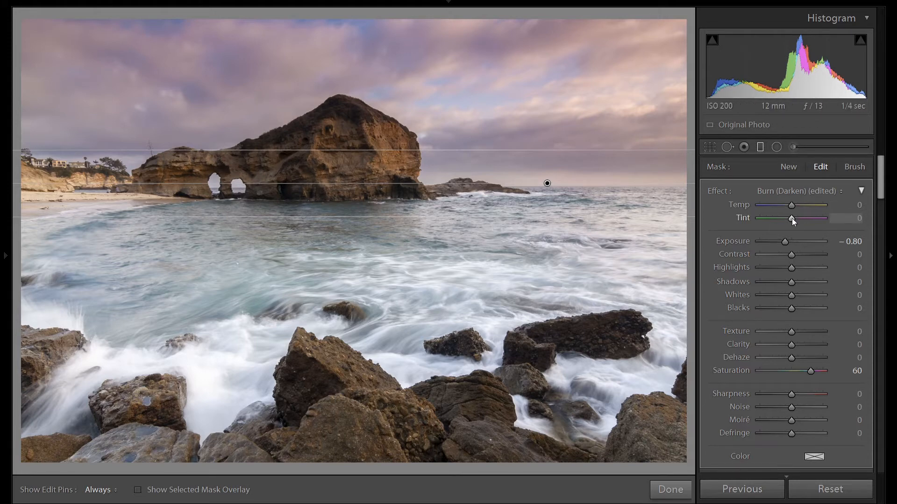
- Shift the sky graduated filter's tint toward green to -11
key(Down)
key(Down)
key(Down)
key(Down)
key(Down)
key(Down)
key(Down)
key(Down)
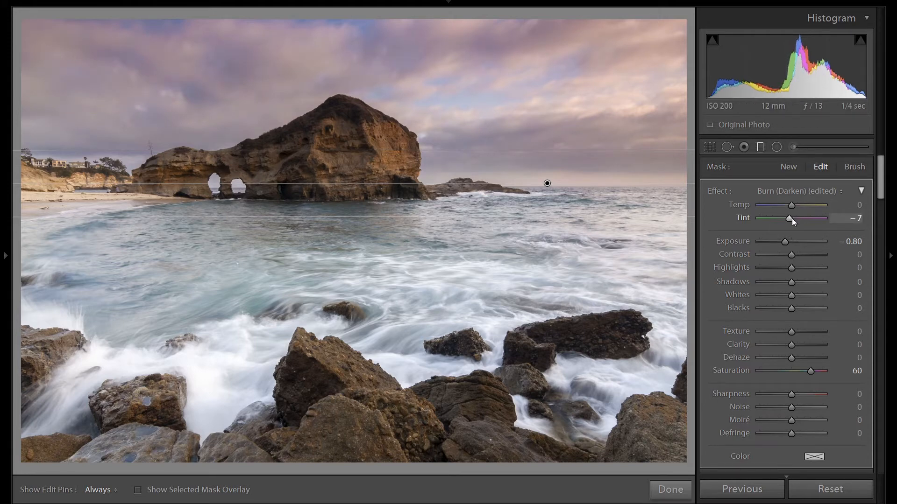
key(Down)
key(Down)
key(Down)
key(Down)
key(Up)
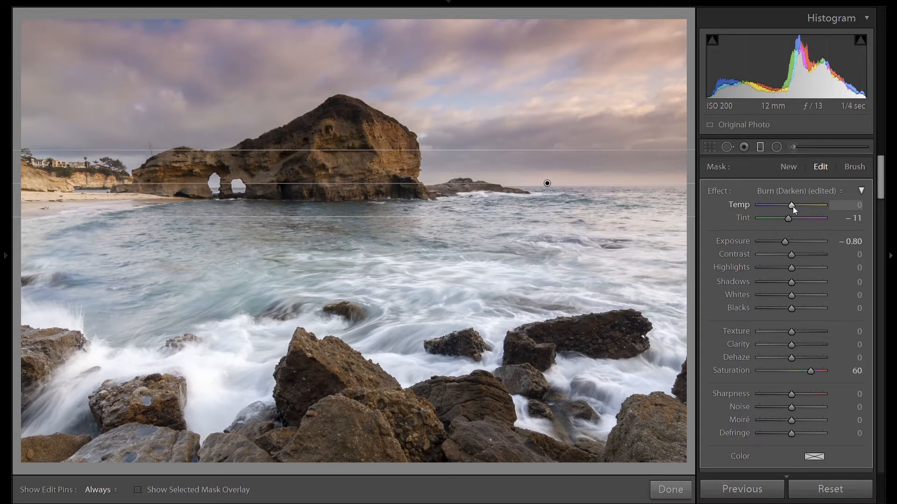
- Cool the sky graduated filter's temperature to -7
key(Down)
key(Down)
key(Down)
key(Down)
key(Down)
key(Down)
key(Down)
key(Down)
key(Down)
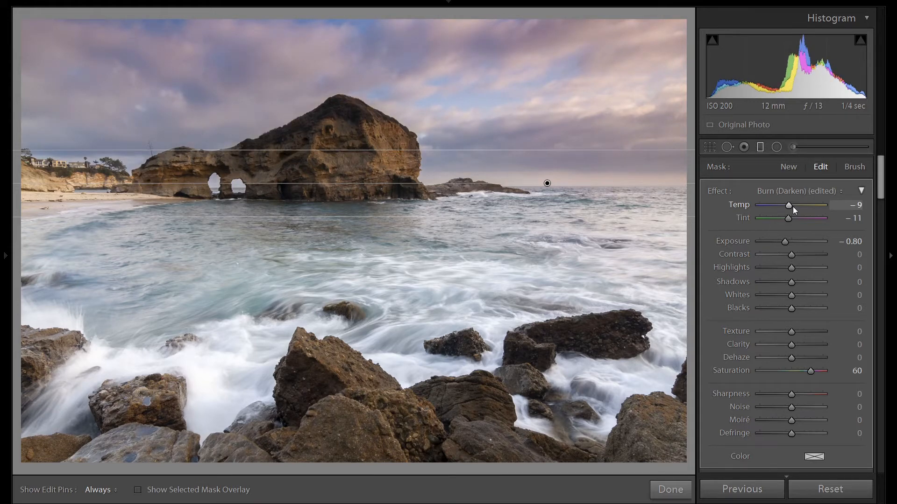
key(Up)
key(Up)
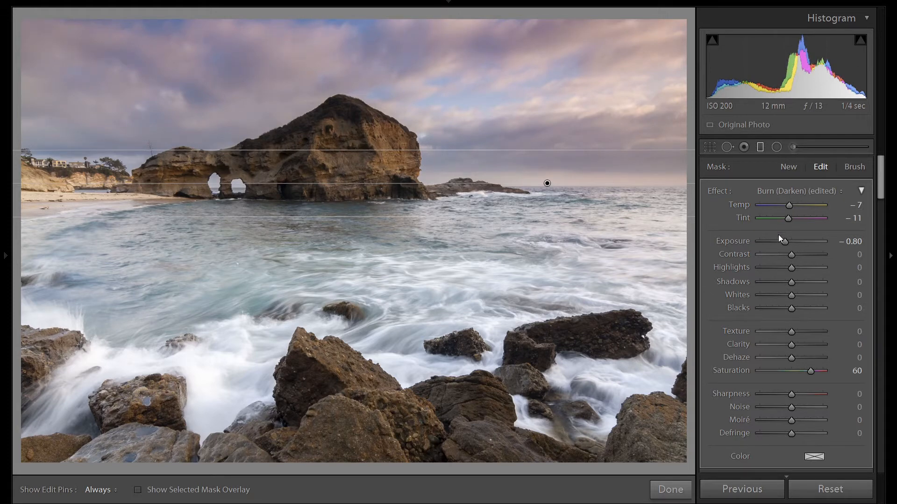
- Set the sky graduated filter's exposure to -0.60 and turn on its mask overlay
drag(783, 241, 784, 242)
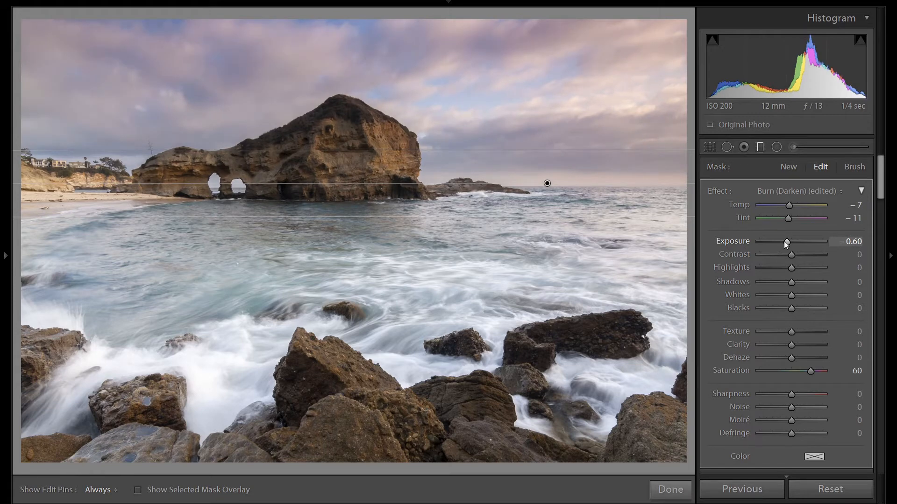
key(o)
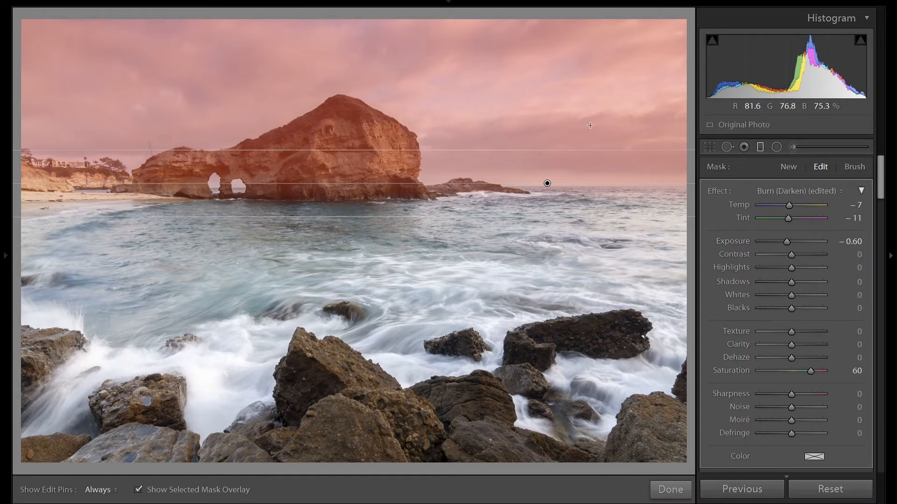
- Limit the sky graduated filter with a Luminance range mask sampled from the sky, range 75/100, and compare the filter off and on
scroll(839, 346, down, 4)
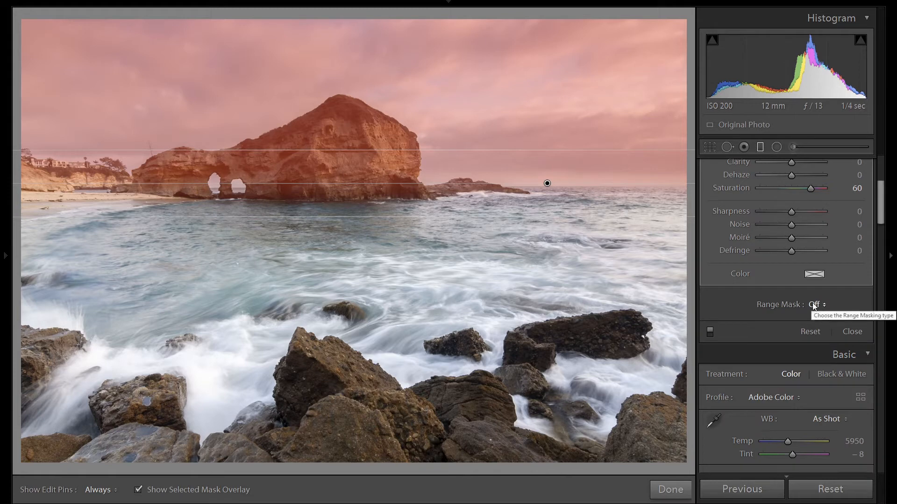
click(813, 306)
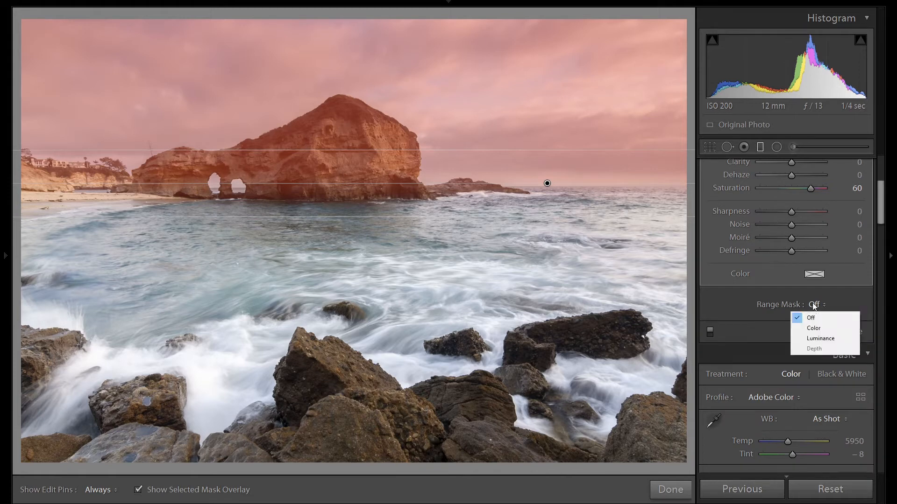
click(815, 338)
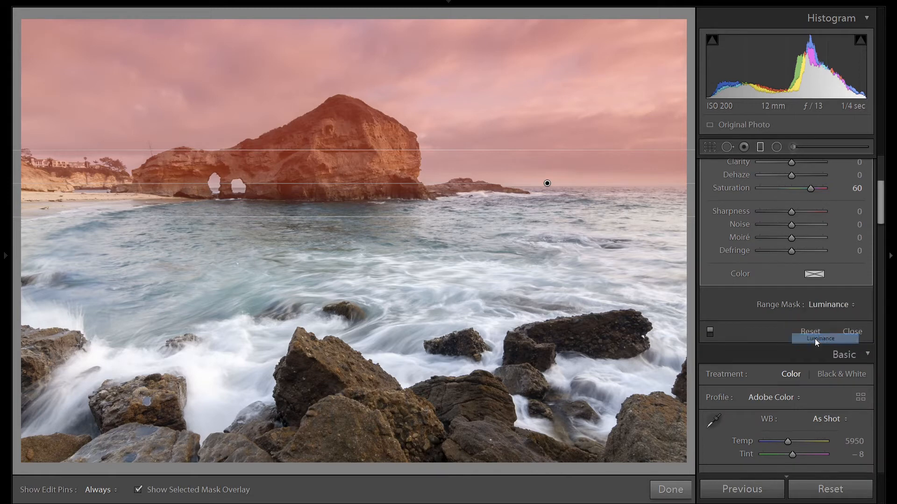
click(716, 299)
click(488, 96)
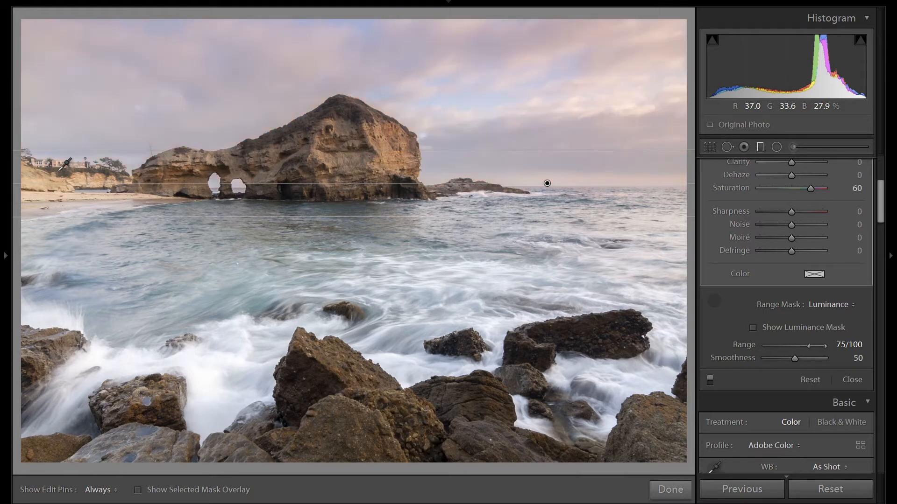
click(710, 380)
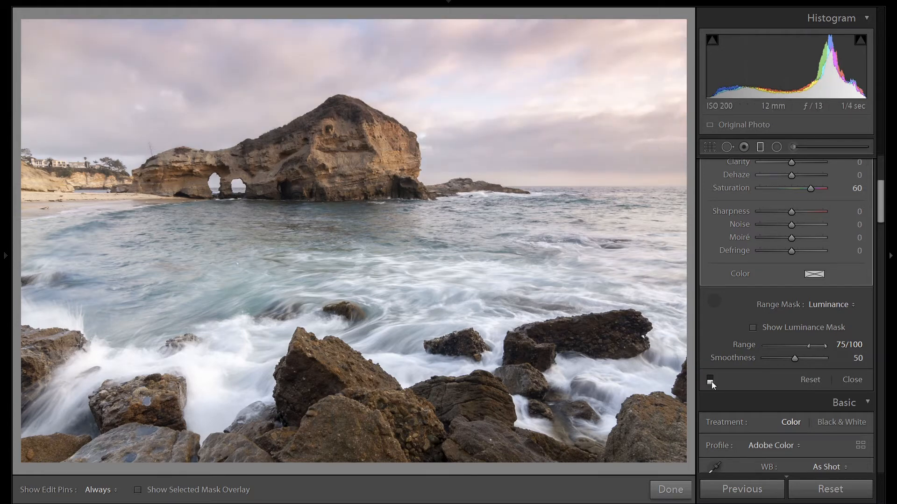
click(710, 381)
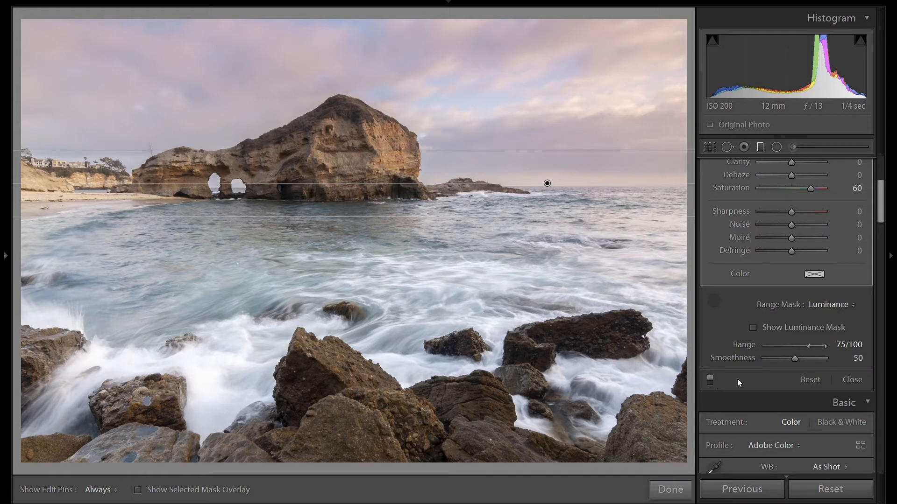
- Paint a new Adjustment Brush mask with Auto Mask and overlay on over the large sea rock and the low islet beside it
click(794, 146)
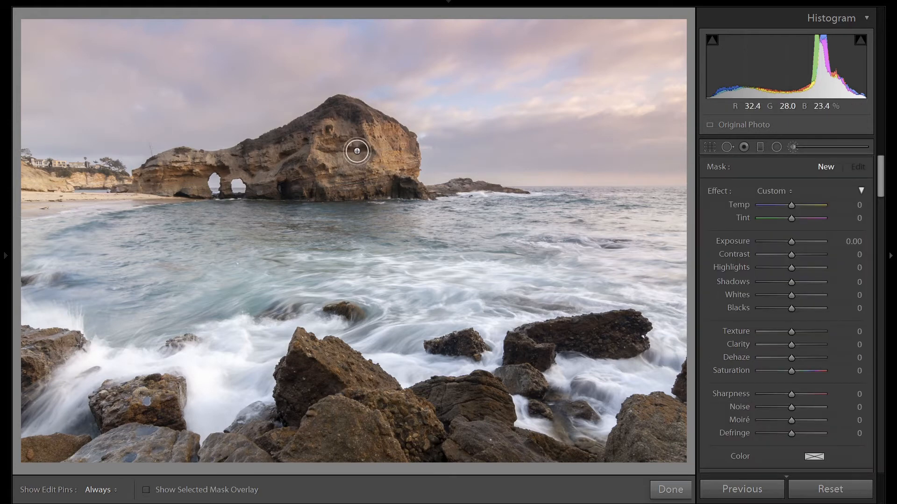
scroll(772, 388, down, 4)
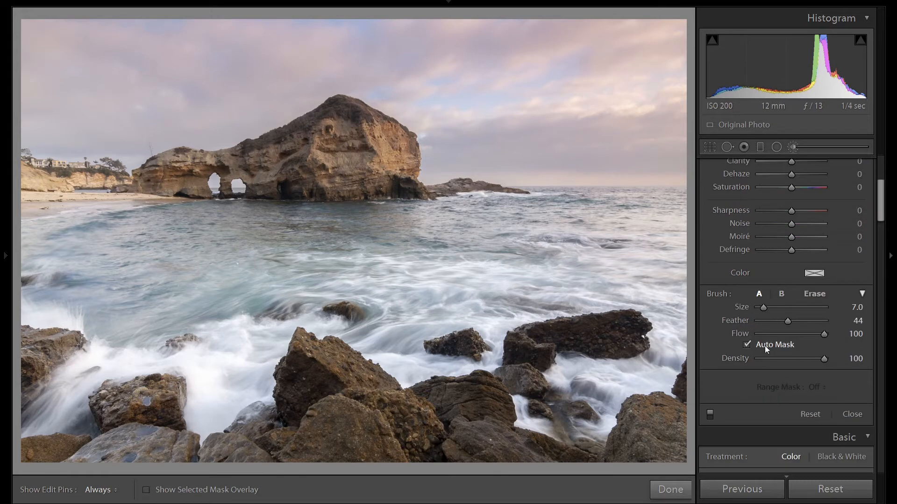
scroll(355, 171, up, 2)
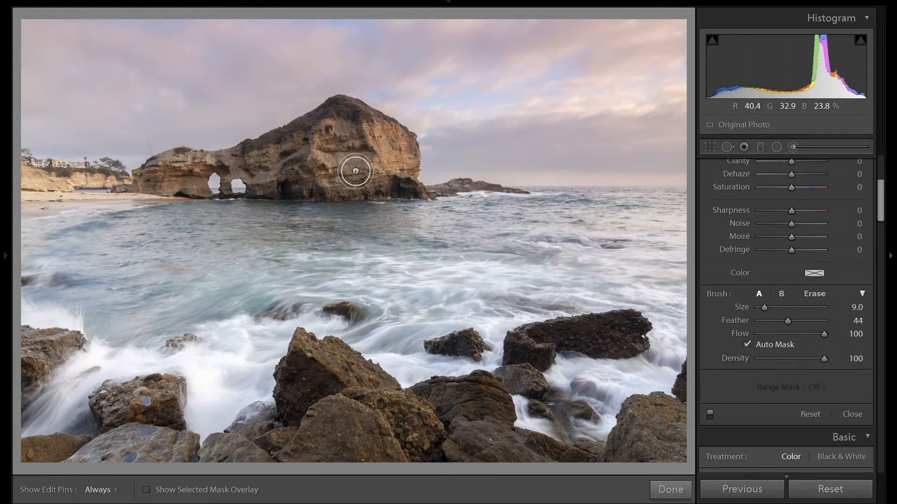
key(o)
mouse_move(362, 147)
mouse_down()
mouse_move(301, 167)
mouse_move(343, 113)
mouse_move(258, 163)
mouse_move(267, 180)
mouse_move(394, 180)
mouse_move(403, 164)
mouse_move(394, 143)
mouse_move(340, 112)
mouse_move(385, 146)
mouse_move(364, 180)
mouse_move(373, 154)
mouse_move(399, 185)
mouse_move(477, 183)
mouse_up()
key(bracketleft)
key(bracketleft)
key(bracketleft)
key(bracketleft)
key(bracketleft)
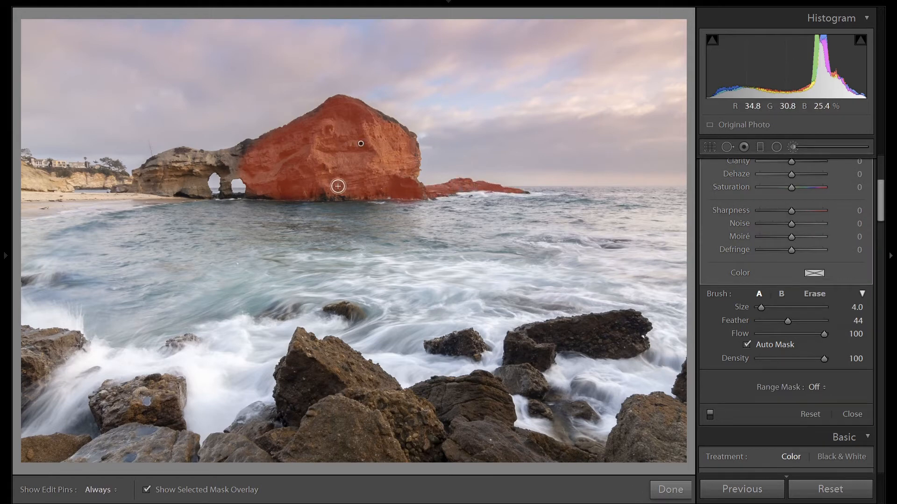
- Extend the brush mask over the two rock arches and the tapering end of the sea rock near the beach, adjusting brush size
key(bracketright)
key(bracketright)
key(bracketright)
key(bracketright)
mouse_move(223, 164)
mouse_down()
mouse_move(158, 171)
mouse_move(145, 183)
mouse_move(200, 187)
mouse_move(211, 160)
mouse_move(234, 171)
mouse_move(226, 192)
mouse_up()
key(bracketleft)
key(bracketleft)
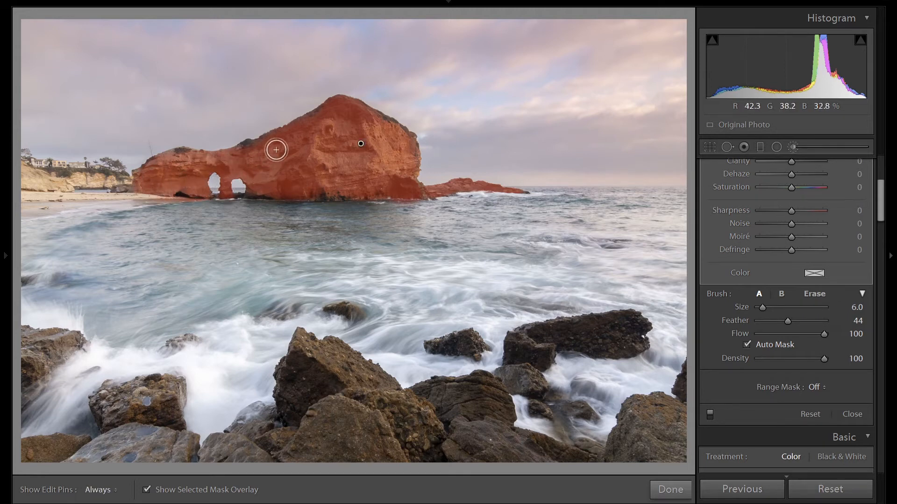
mouse_move(267, 149)
mouse_down()
mouse_move(202, 167)
mouse_move(190, 157)
mouse_move(160, 164)
mouse_move(121, 191)
mouse_up()
key(bracketleft)
key(bracketleft)
key(bracketleft)
- Erase stray sea rock mask along the shoreline with a size 4 eraser, checking the edge with edit pins hidden
key(h)
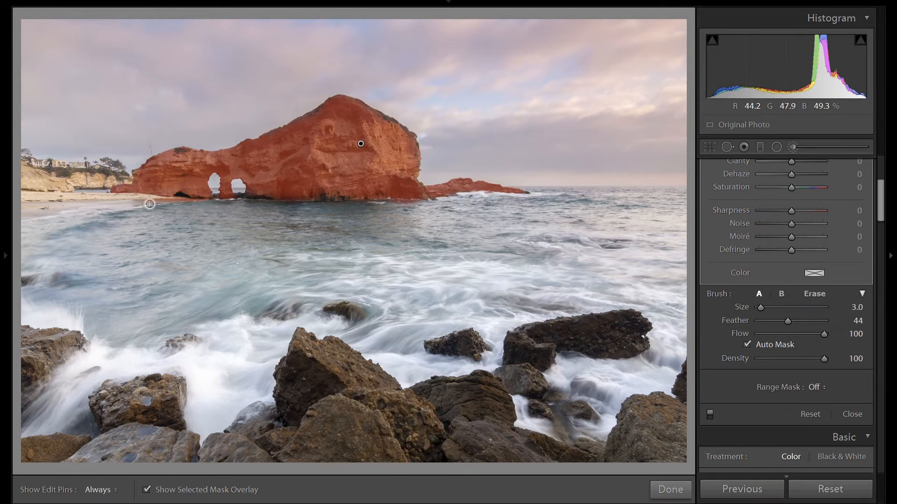
key(alt)
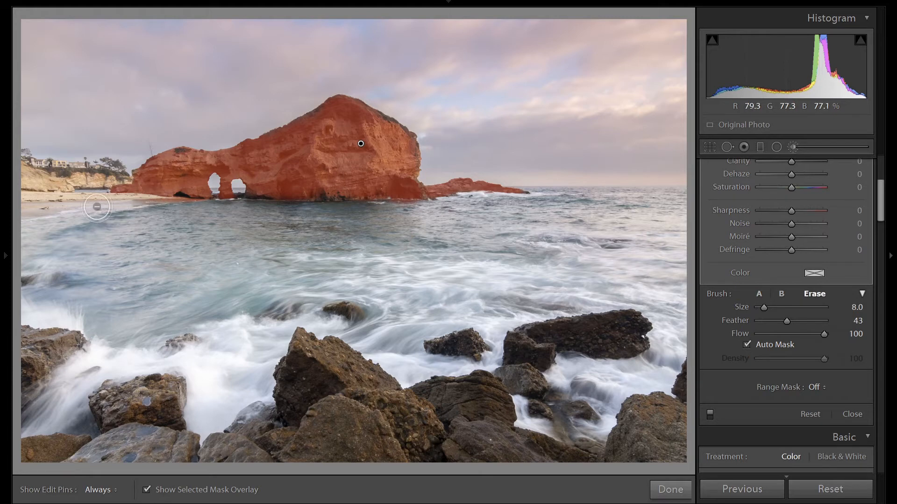
key(h)
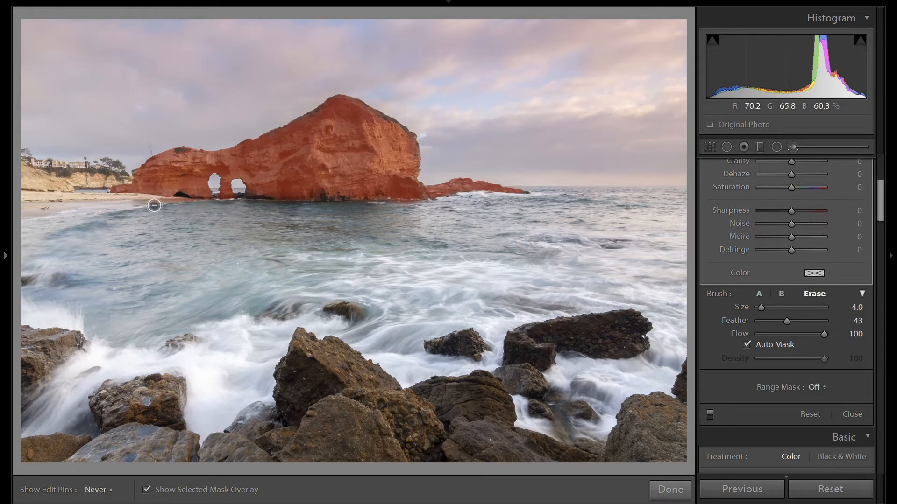
key(h)
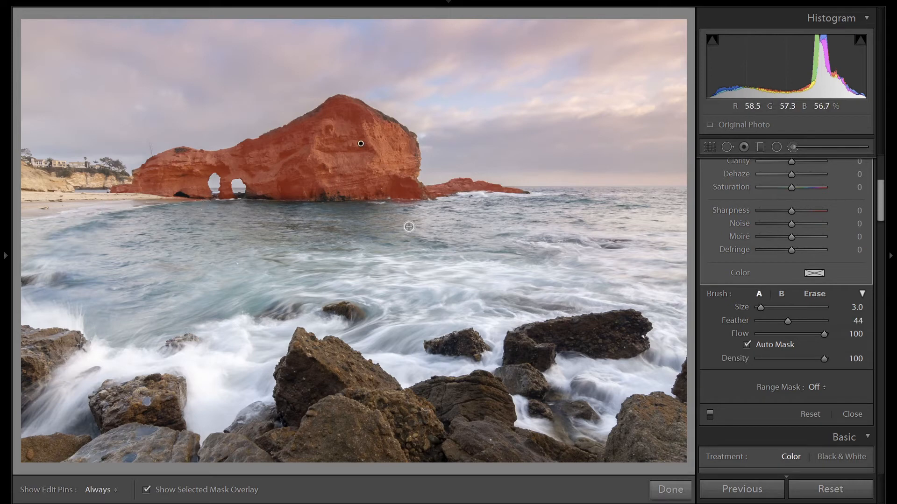
- Hide the mask overlay and set the sea rock brush's exposure to -0.20
key(o)
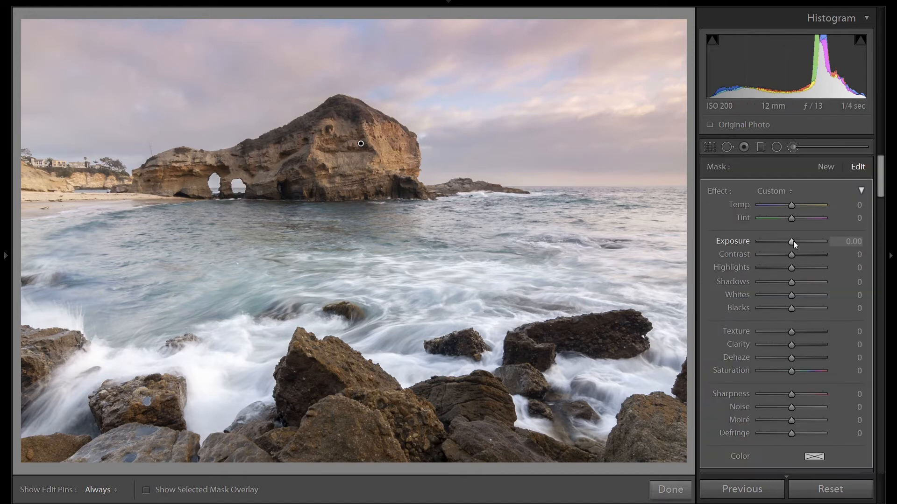
drag(794, 241, 793, 241)
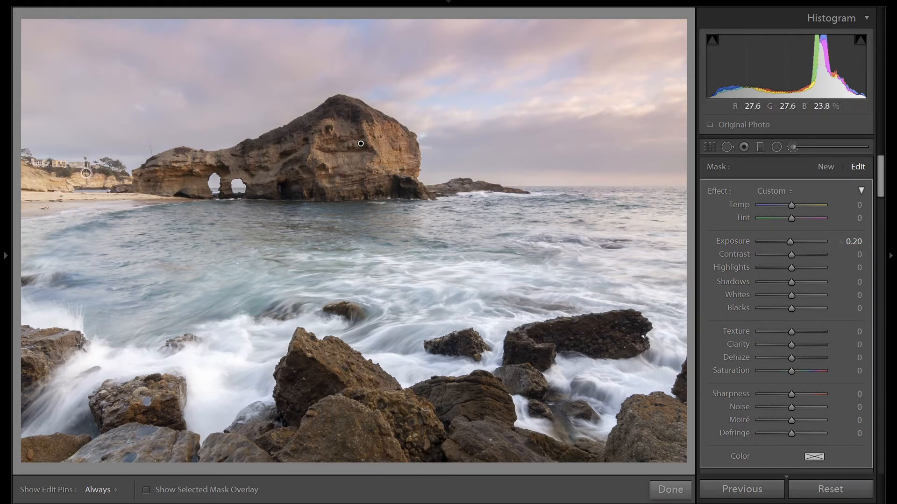
- Create a new brush mask over the distant beach and cliffs, and clean its edge along the water with the eraser
click(826, 167)
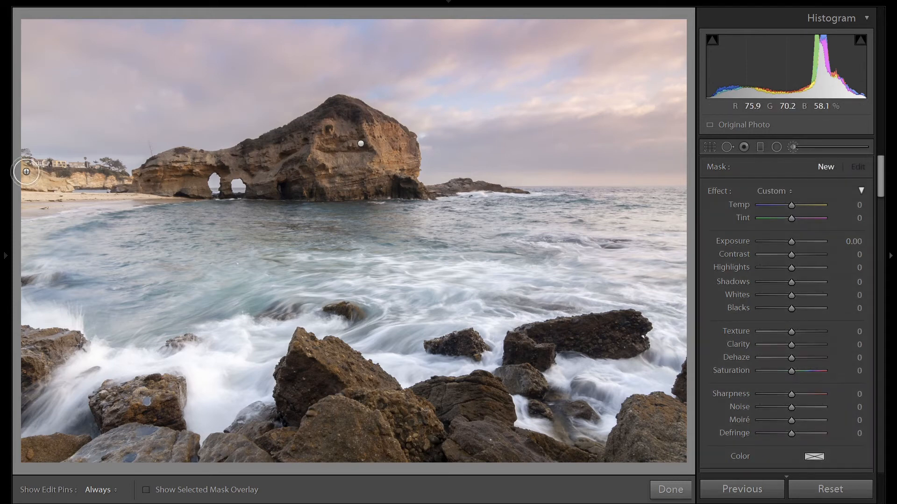
key(h)
mouse_move(27, 177)
mouse_down()
mouse_move(122, 177)
mouse_move(39, 171)
mouse_move(24, 173)
mouse_move(52, 173)
mouse_move(9, 189)
mouse_move(146, 199)
mouse_up()
key(h)
key(h)
key(h)
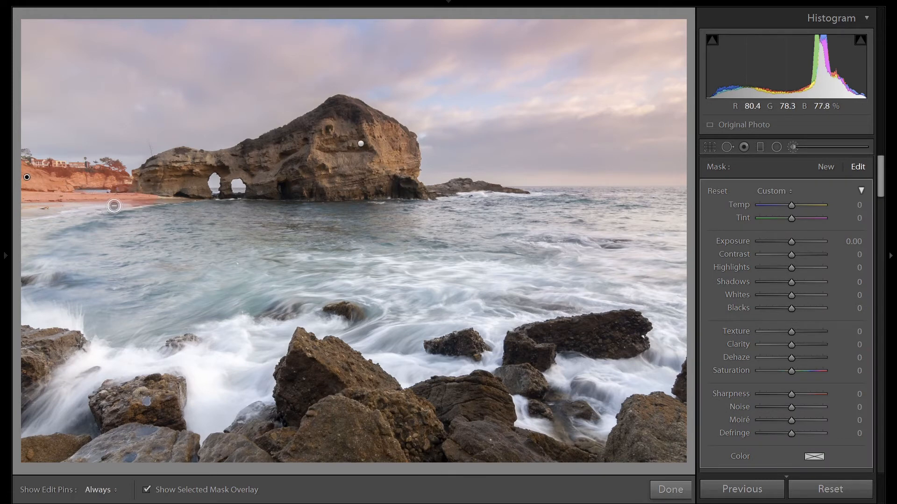
key(h)
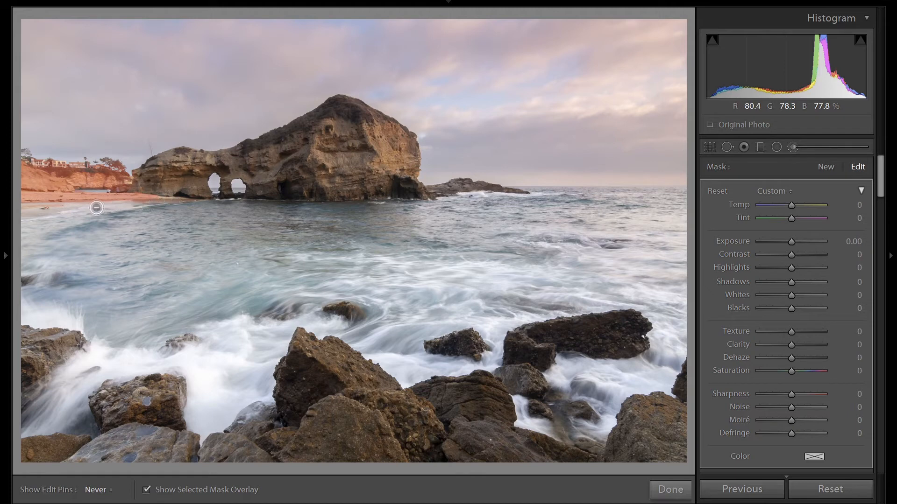
key(h)
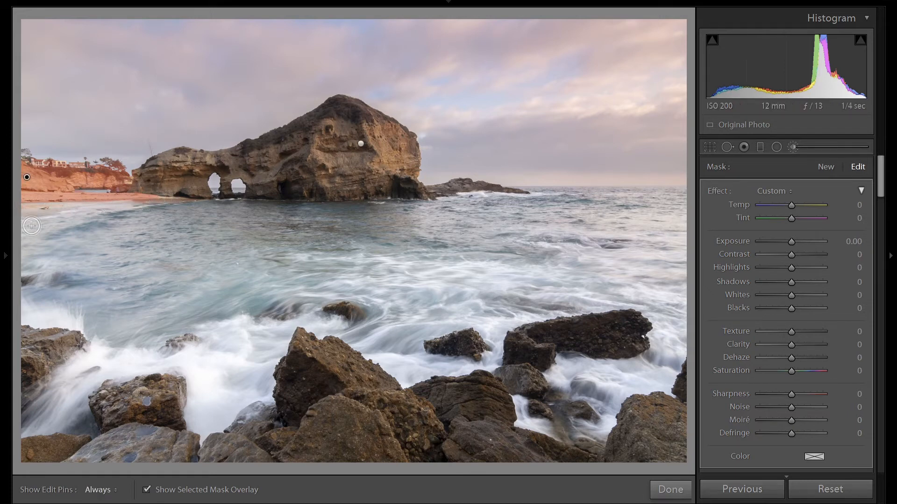
- Hide the mask overlay and set the beach and cliff brush's exposure to -0.60
key(o)
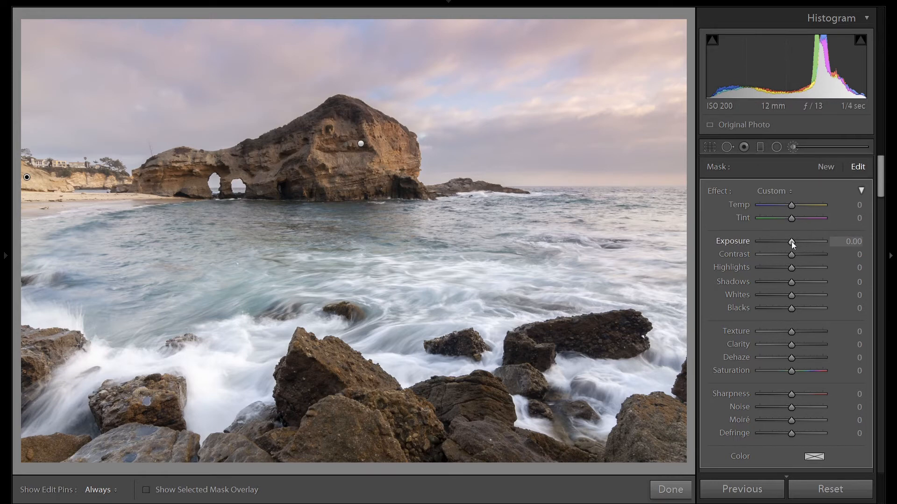
key(Down)
key(Down)
key(Down)
key(Down)
key(Down)
key(Down)
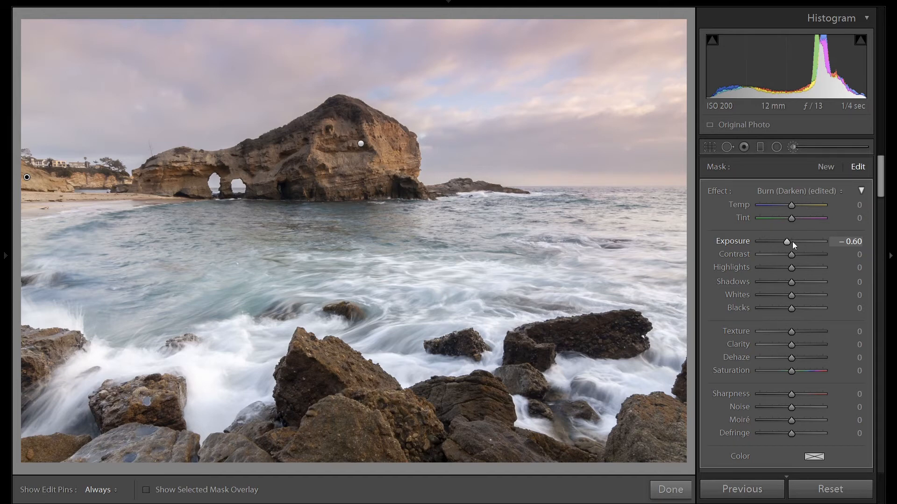
- Compare the photo with the brush adjustments turned off and back on
scroll(807, 371, down, 4)
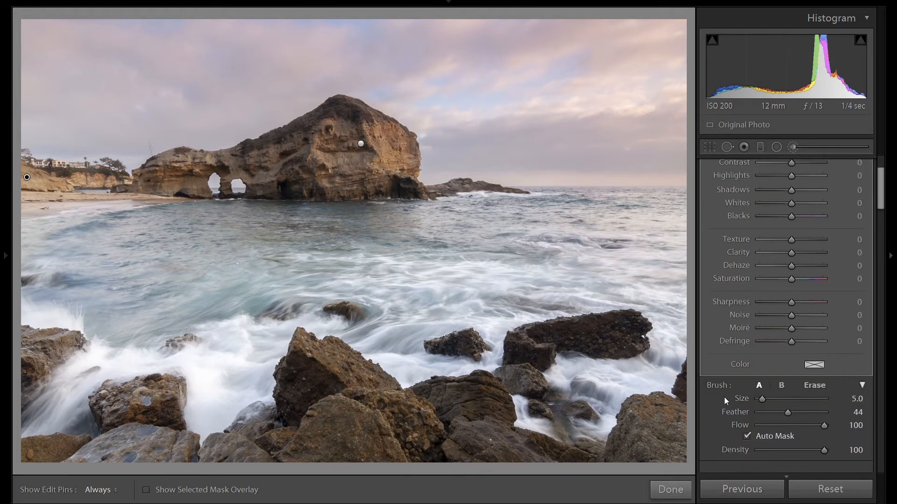
scroll(719, 402, down, 4)
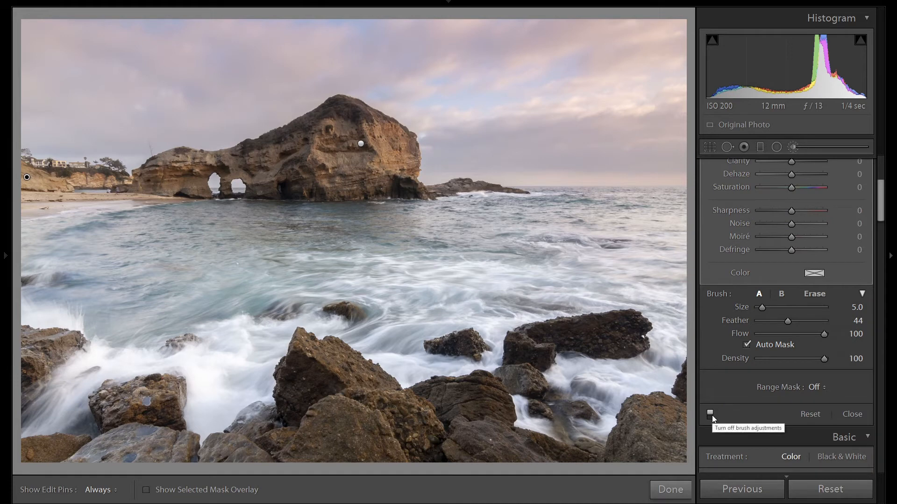
click(711, 414)
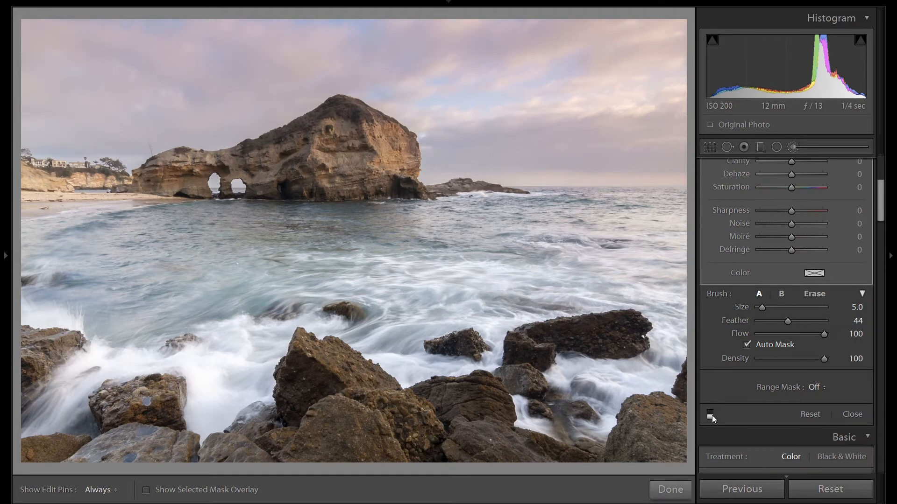
click(711, 414)
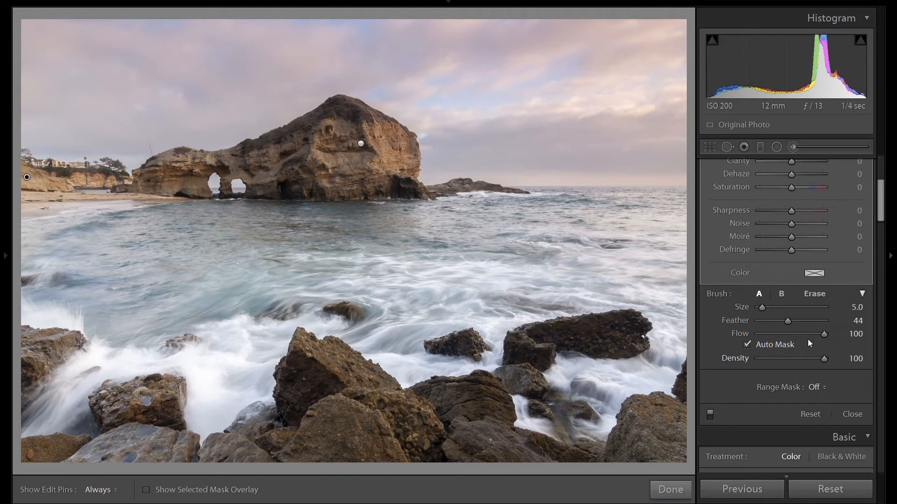
- Start a new brush mask with the overlay shown and paint over the front row of foreground rocks along the photo's lower edge
scroll(808, 339, up, 5)
click(825, 167)
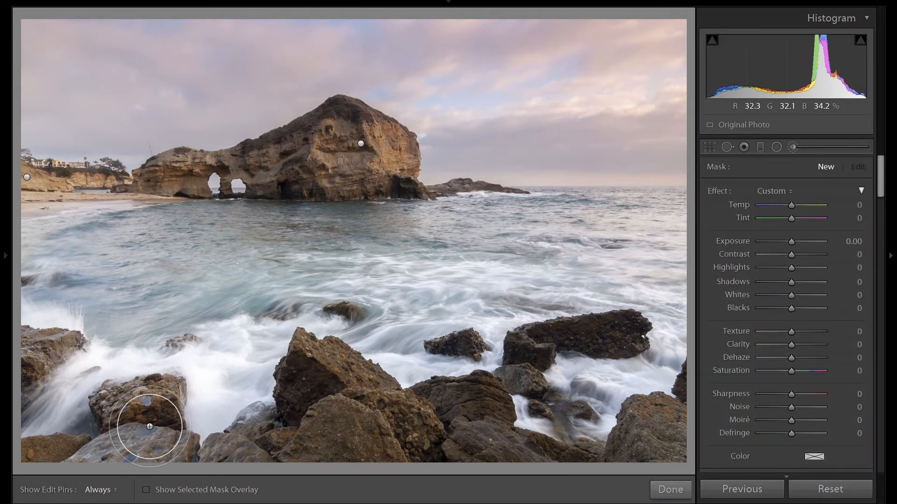
key(o)
key(h)
mouse_move(145, 425)
mouse_down()
mouse_move(192, 400)
mouse_move(158, 408)
mouse_move(136, 444)
mouse_up()
mouse_move(29, 460)
mouse_down()
mouse_move(156, 477)
mouse_move(282, 479)
mouse_move(307, 456)
mouse_move(291, 392)
mouse_move(306, 373)
mouse_move(326, 380)
mouse_move(326, 371)
mouse_move(440, 454)
mouse_move(468, 418)
mouse_move(452, 408)
mouse_move(469, 407)
mouse_move(552, 470)
mouse_move(650, 469)
mouse_move(654, 430)
mouse_up()
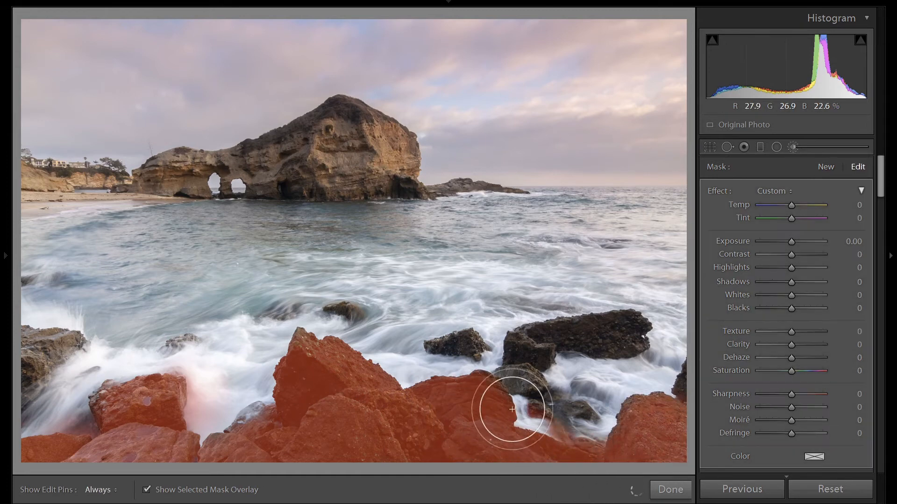
- Extend the foreground brush mask over the rocks in the surf and those at both side edges, filling in missed spots
mouse_move(523, 380)
mouse_down()
mouse_move(524, 366)
mouse_move(554, 336)
mouse_move(628, 326)
mouse_move(608, 341)
mouse_up()
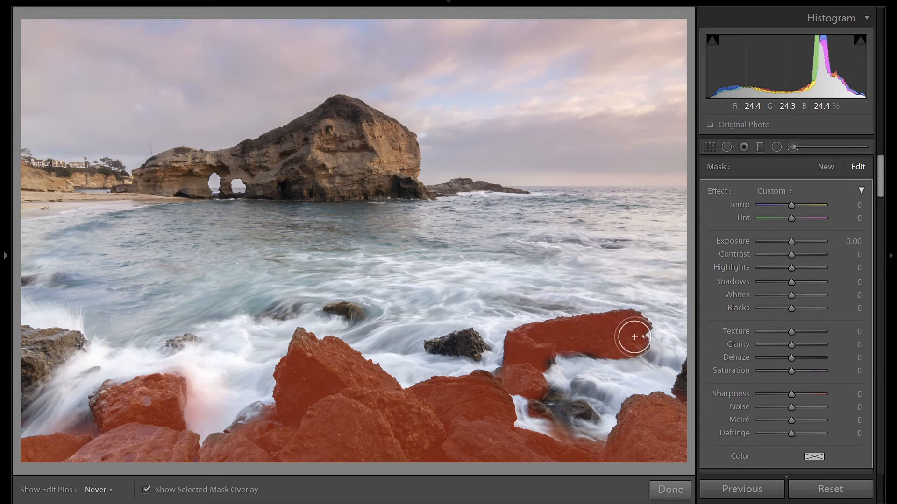
key(h)
drag(437, 345, 469, 345)
drag(680, 409, 686, 380)
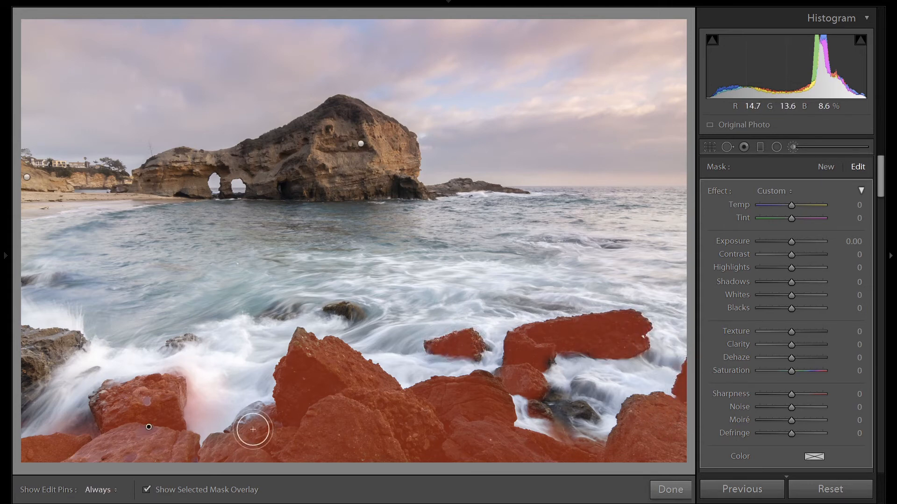
mouse_move(41, 357)
mouse_down()
mouse_move(66, 344)
mouse_move(22, 340)
mouse_move(16, 368)
mouse_move(70, 342)
mouse_move(25, 370)
mouse_up()
drag(100, 409, 112, 405)
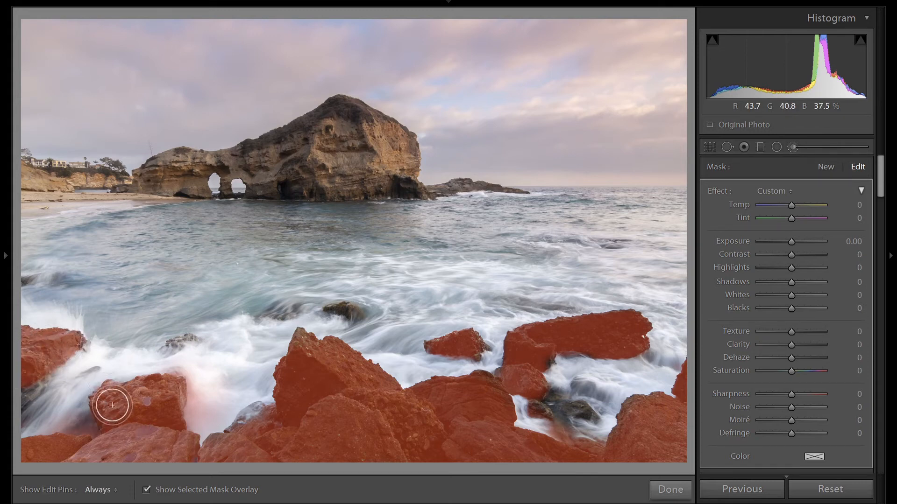
click(262, 440)
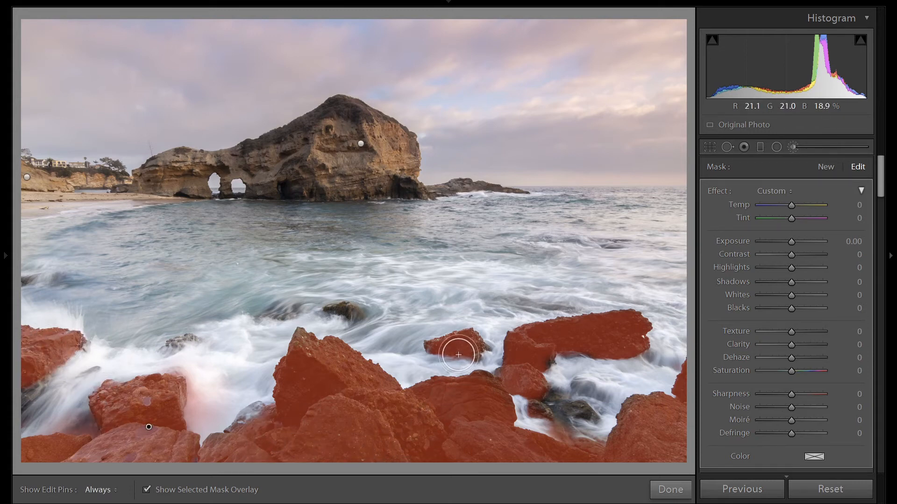
- Hide the mask overlay and set the foreground rocks brush's texture to 35
key(o)
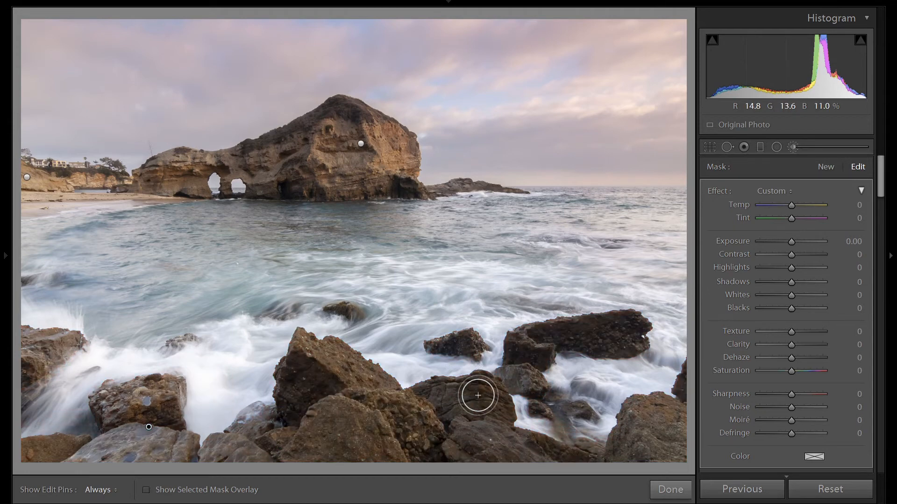
click(805, 331)
drag(805, 332, 802, 331)
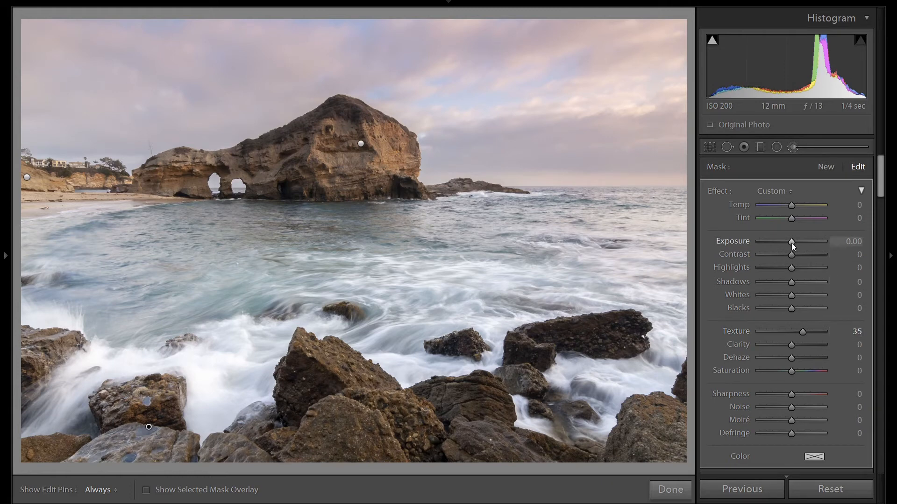
- Set the foreground rocks brush's exposure to 0.20
drag(791, 243, 793, 243)
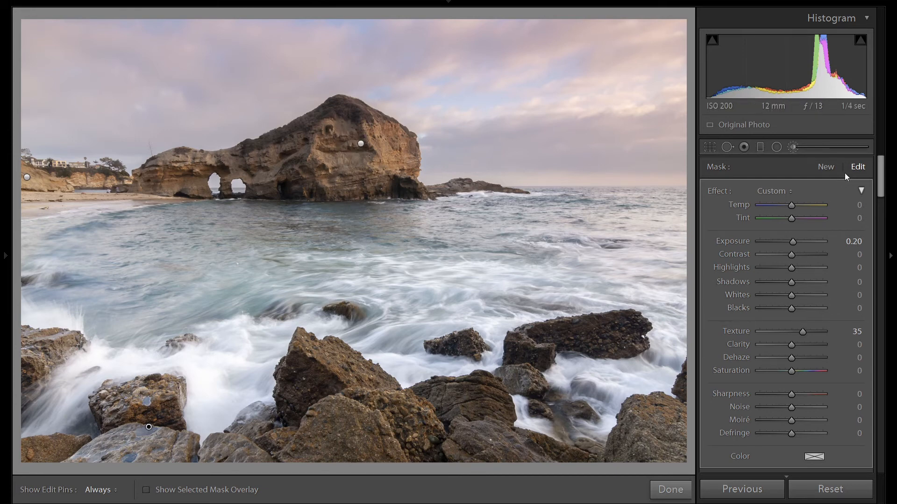
- Start a new brush mask with the overlay shown and edit pins hidden, and paint over the white surf around the left and middle foreground rocks
click(824, 166)
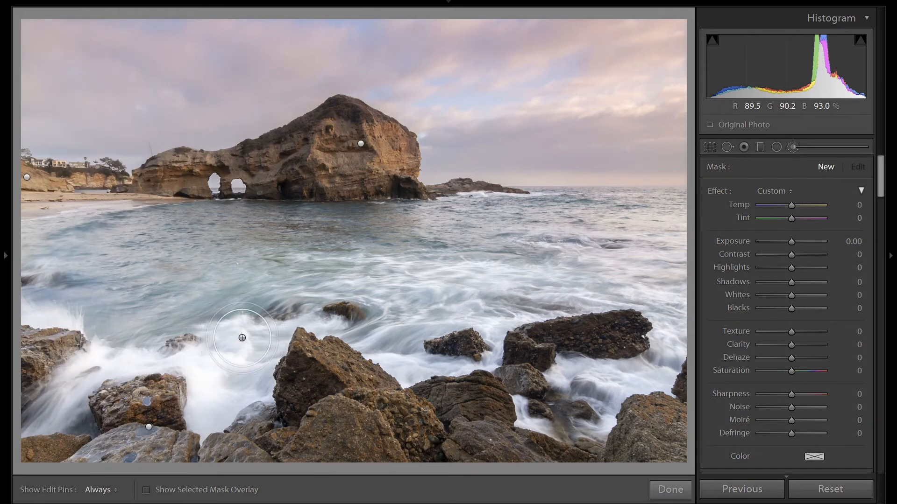
key(o)
key(h)
mouse_move(239, 338)
mouse_down()
mouse_move(202, 403)
mouse_move(210, 412)
mouse_move(253, 372)
mouse_move(263, 337)
mouse_move(213, 381)
mouse_move(204, 362)
mouse_move(98, 360)
mouse_move(35, 419)
mouse_move(61, 406)
mouse_up()
scroll(61, 318, down, 3)
drag(70, 318, 17, 312)
mouse_move(273, 350)
mouse_down()
mouse_move(312, 319)
mouse_move(355, 330)
mouse_move(398, 362)
mouse_move(442, 371)
mouse_move(496, 345)
mouse_up()
- Extend the surf brush mask over the white water between the right-hand foreground rocks and behind the large flat rock
key(h)
mouse_move(577, 374)
mouse_down()
mouse_move(664, 369)
mouse_move(668, 326)
mouse_move(655, 358)
mouse_move(612, 391)
mouse_move(598, 427)
mouse_up()
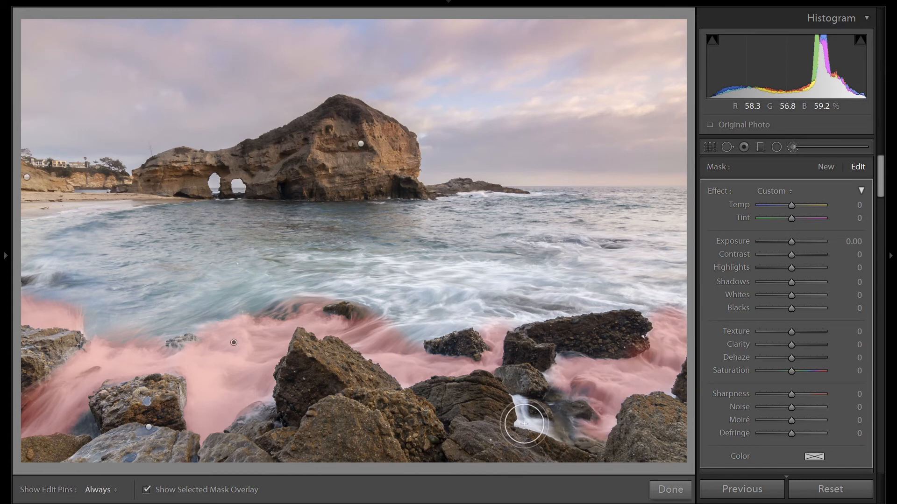
mouse_move(517, 404)
mouse_down()
mouse_move(522, 422)
mouse_move(549, 425)
mouse_up()
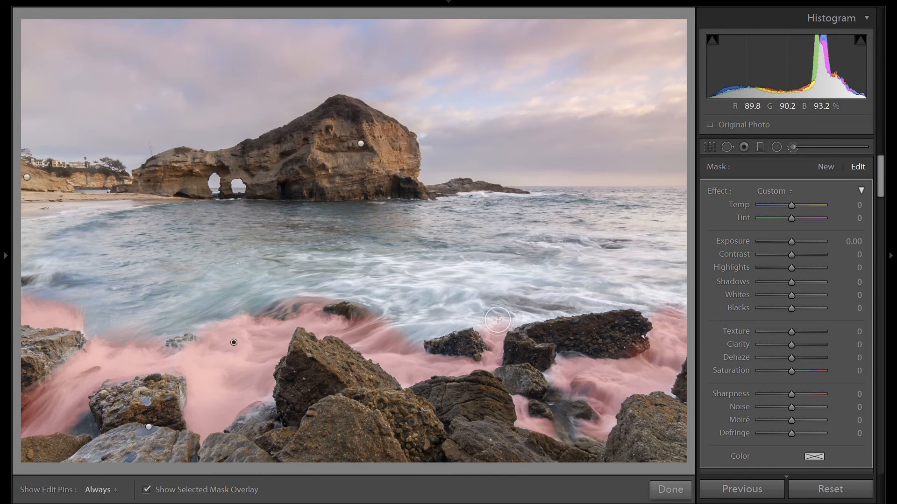
drag(494, 314, 521, 310)
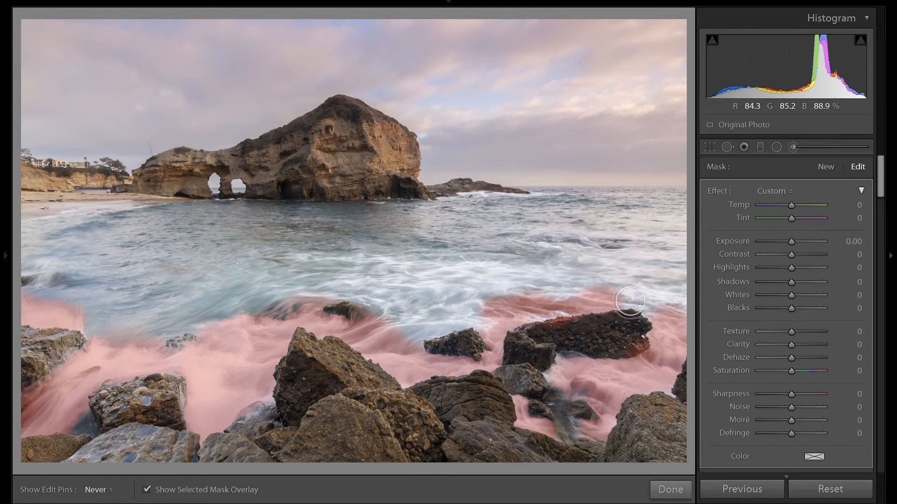
- Hide the mask overlay, show the edit pins again and set the surf brush's exposure to 0.20
key(h)
key(o)
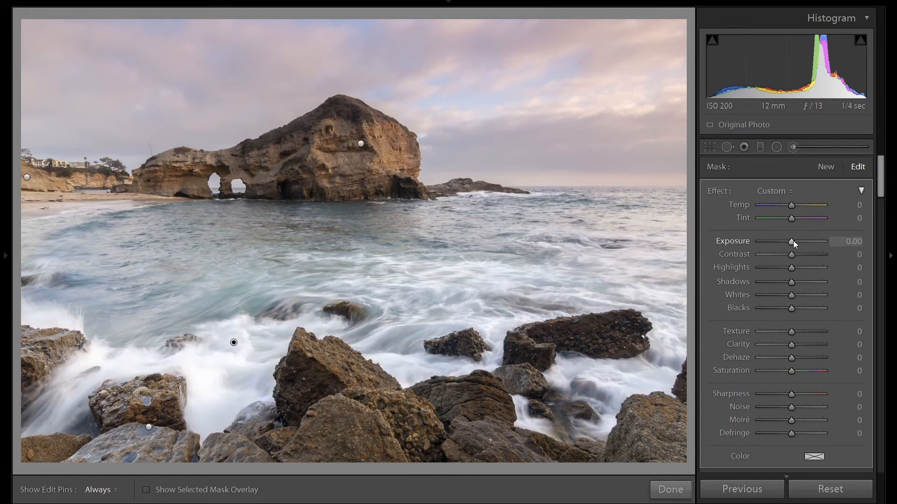
key(Up)
key(Up)
key(Up)
key(Up)
key(Up)
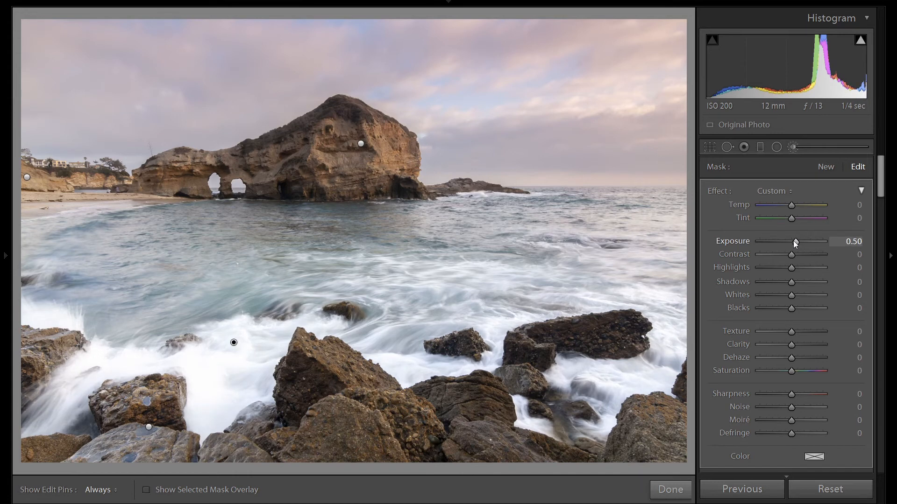
key(Down)
key(Down)
key(Down)
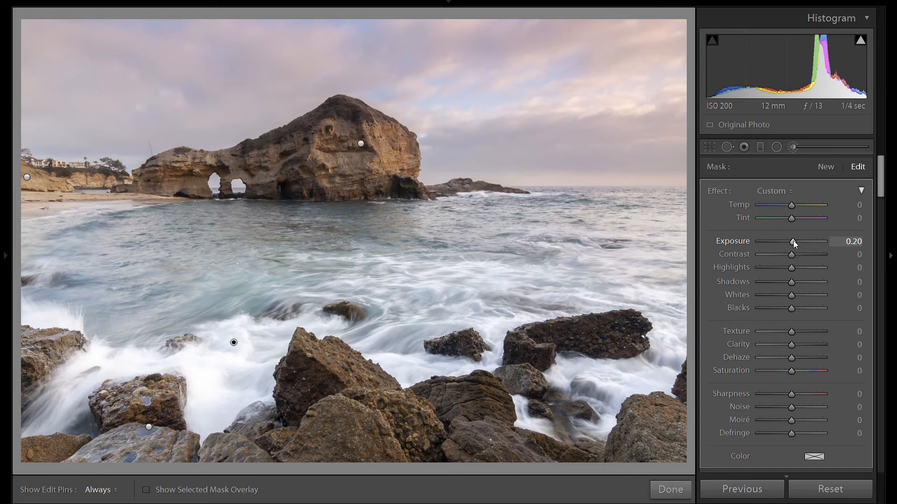
- Compare the photo with all brush adjustments turned off and back on
scroll(837, 247, down, 3)
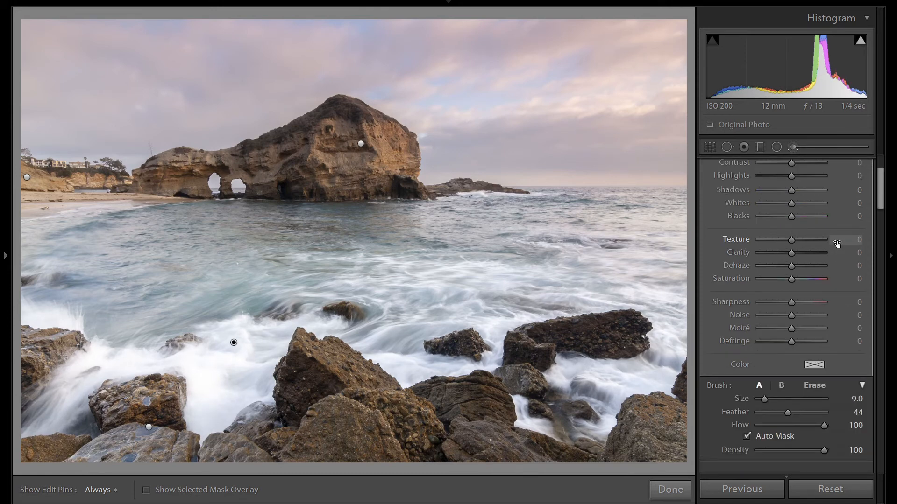
scroll(817, 396, down, 3)
click(710, 413)
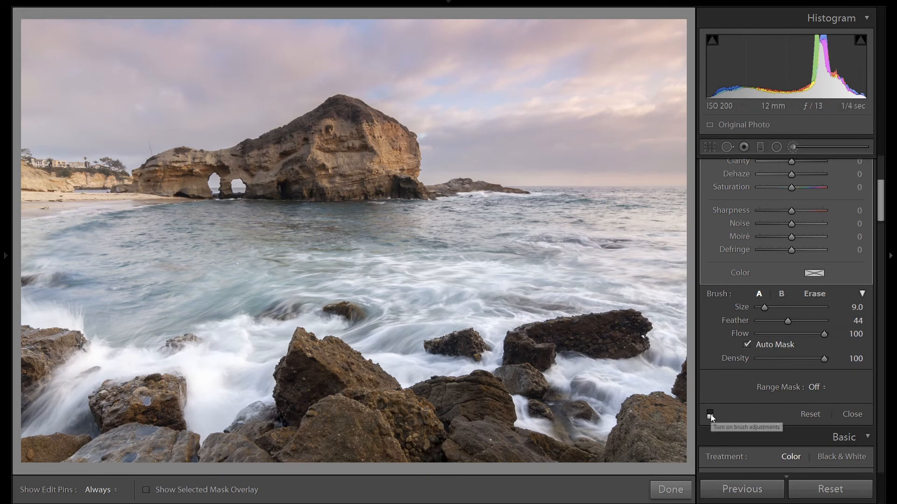
click(710, 415)
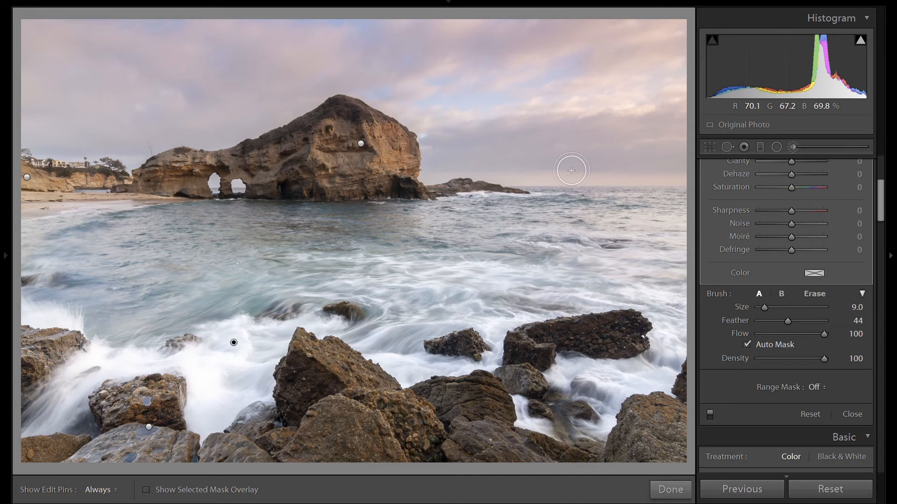
- Compare the edited photo with its Before version, return to the edit and show the photo info overlay
key(backslash)
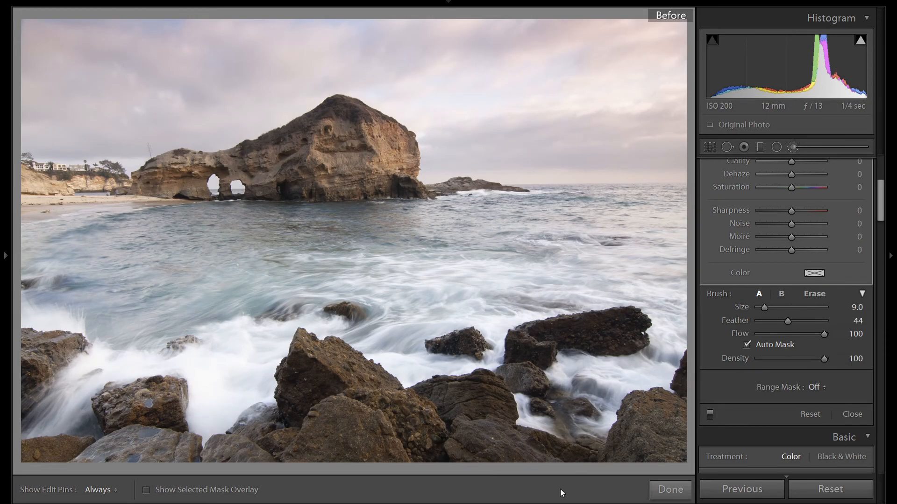
key(backslash)
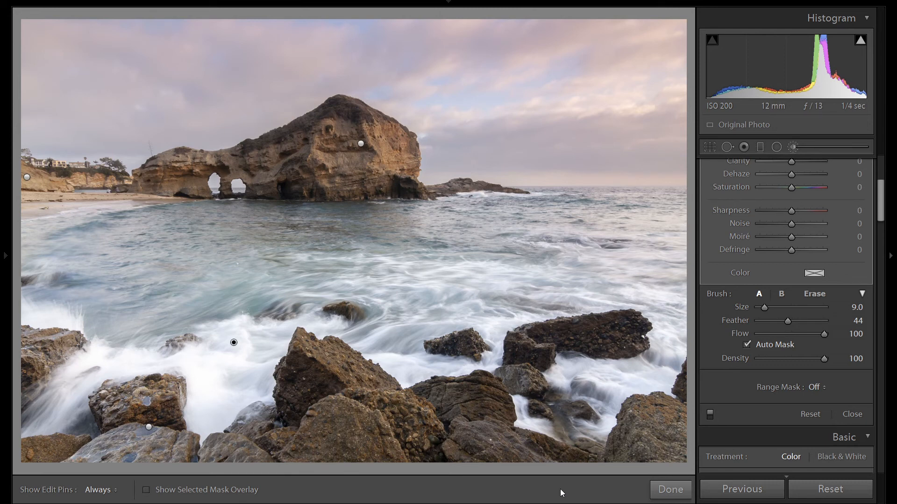
key(i)
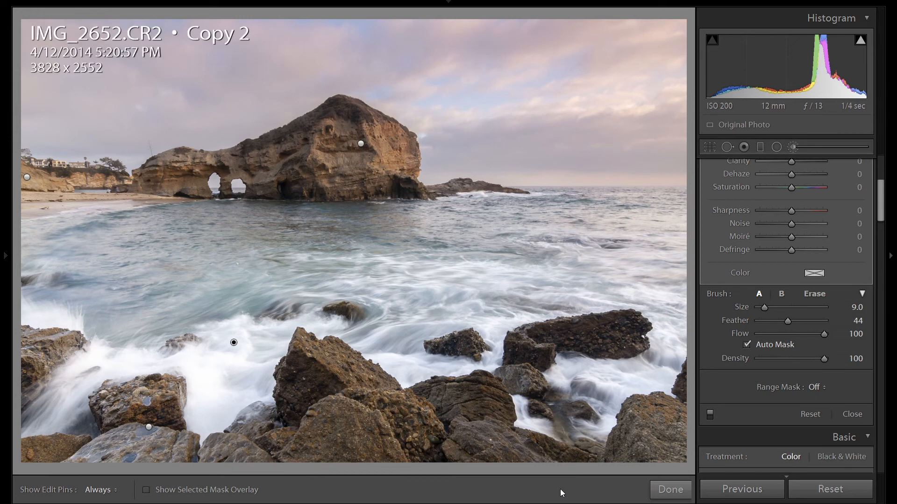